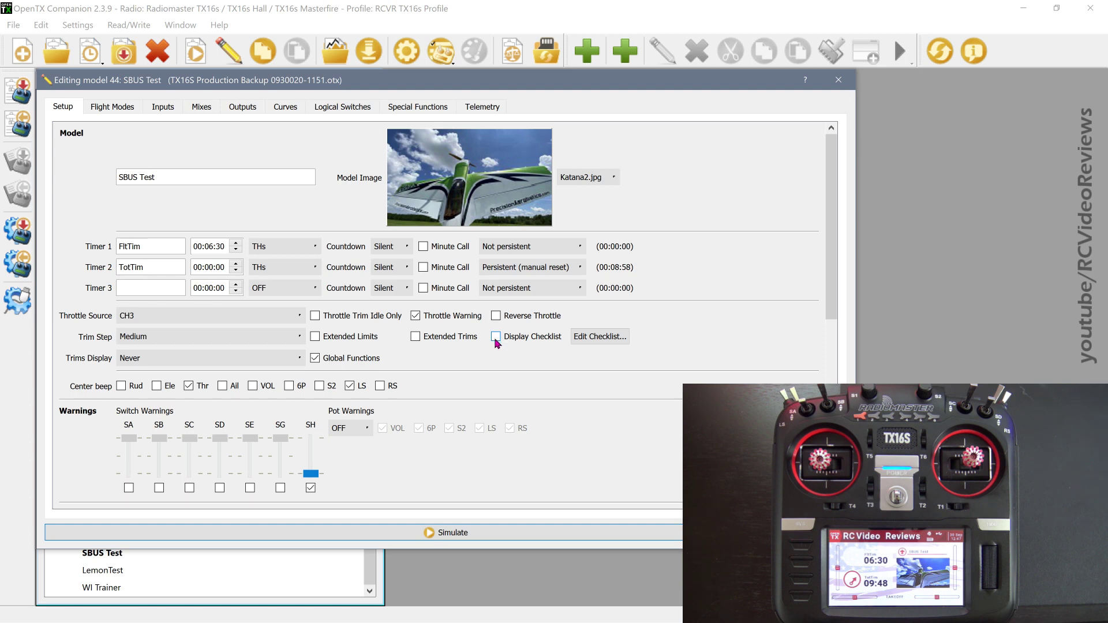
- Enable the checklist display for the SBUS Test model and import the checklists text file from the Desktop into its checklist
click(496, 337)
click(600, 337)
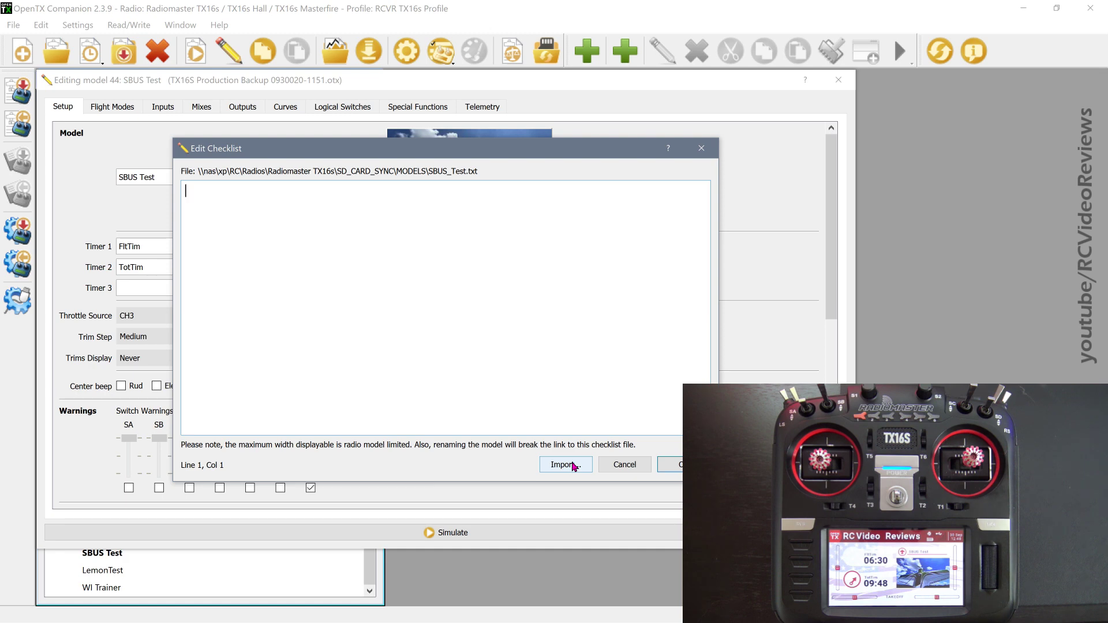
click(566, 464)
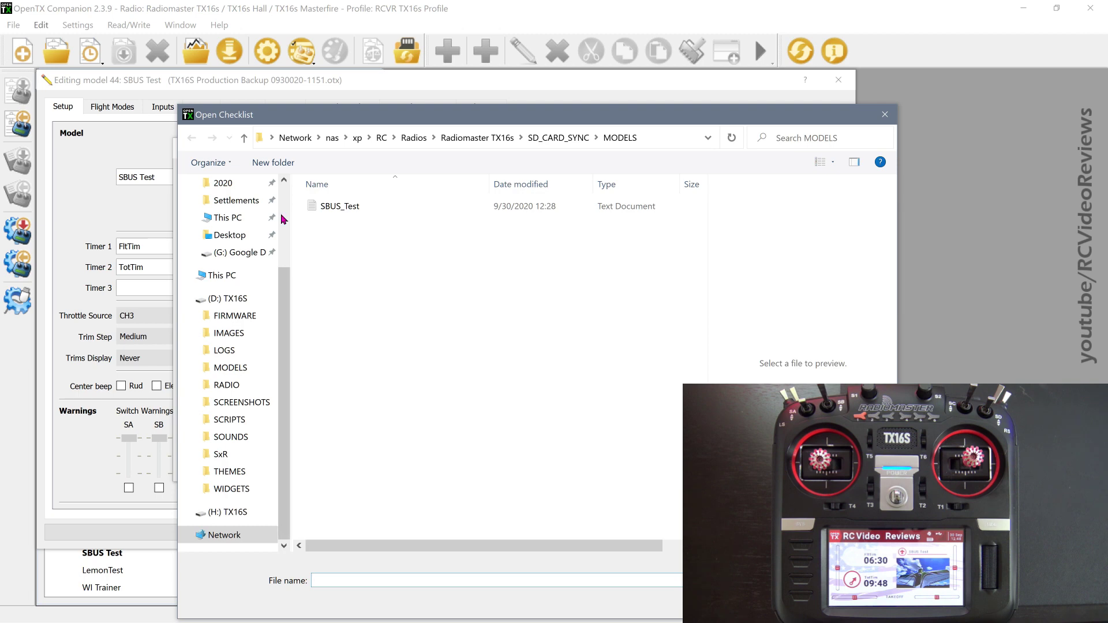
click(230, 235)
click(333, 209)
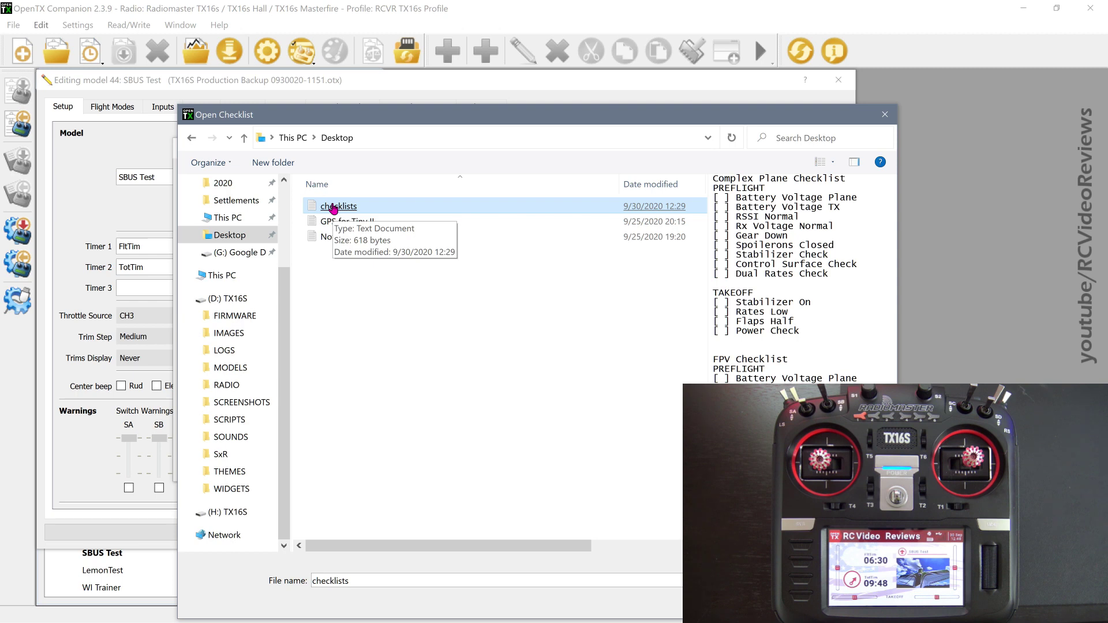
double_click(333, 207)
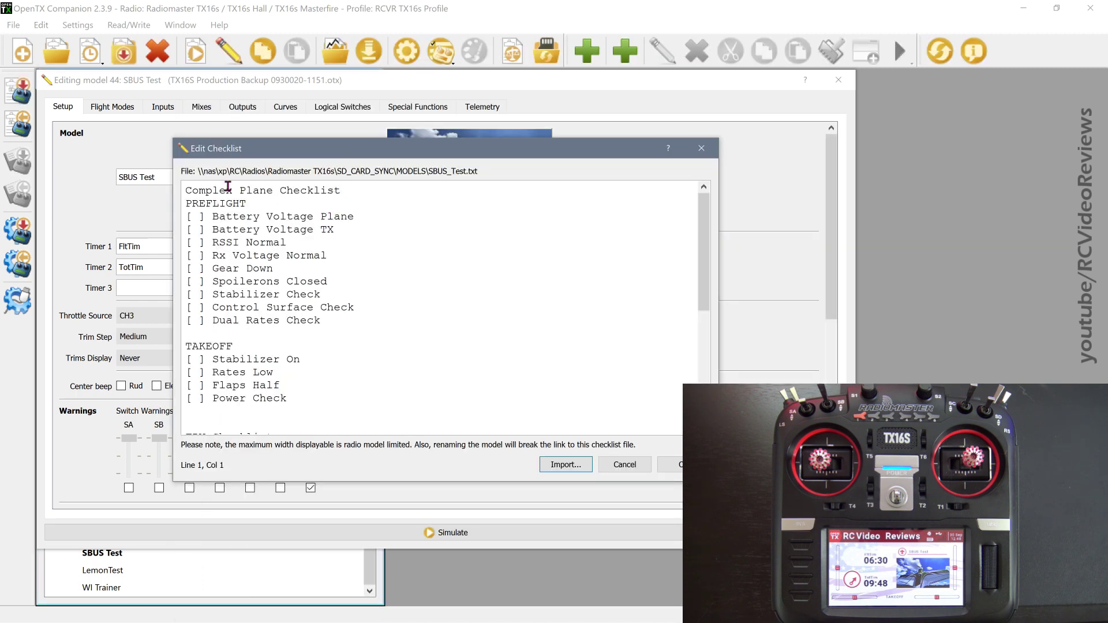
- Delete the FPV Checklist section from the imported text and add a blank line between the Complex Plane Checklist title and PREFLIGHT
drag(186, 190, 344, 229)
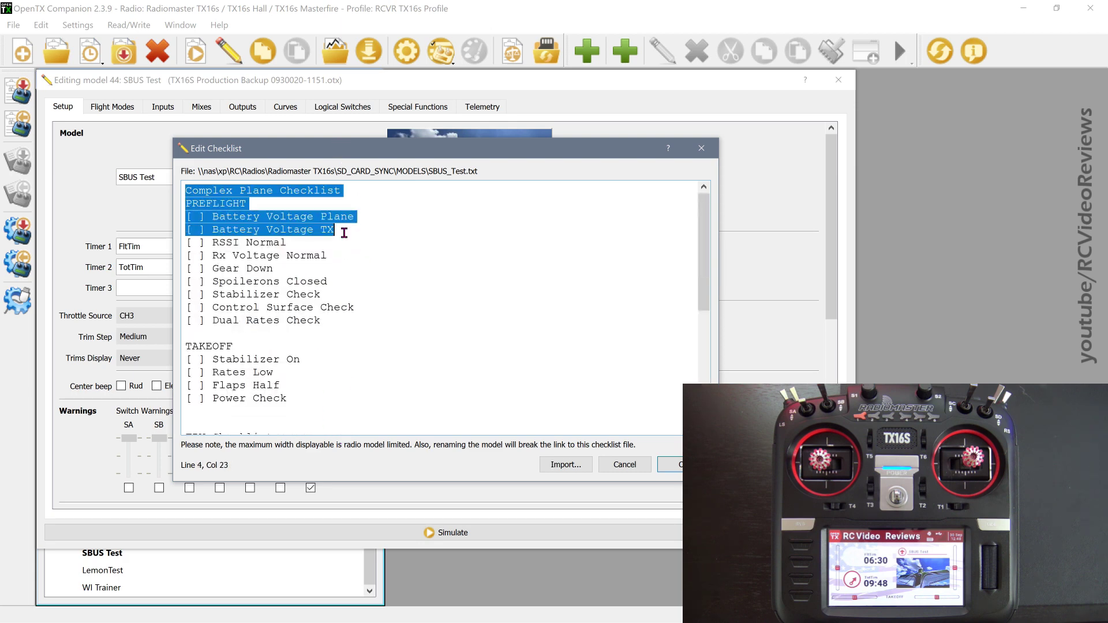
click(344, 229)
scroll(296, 265, down, 2)
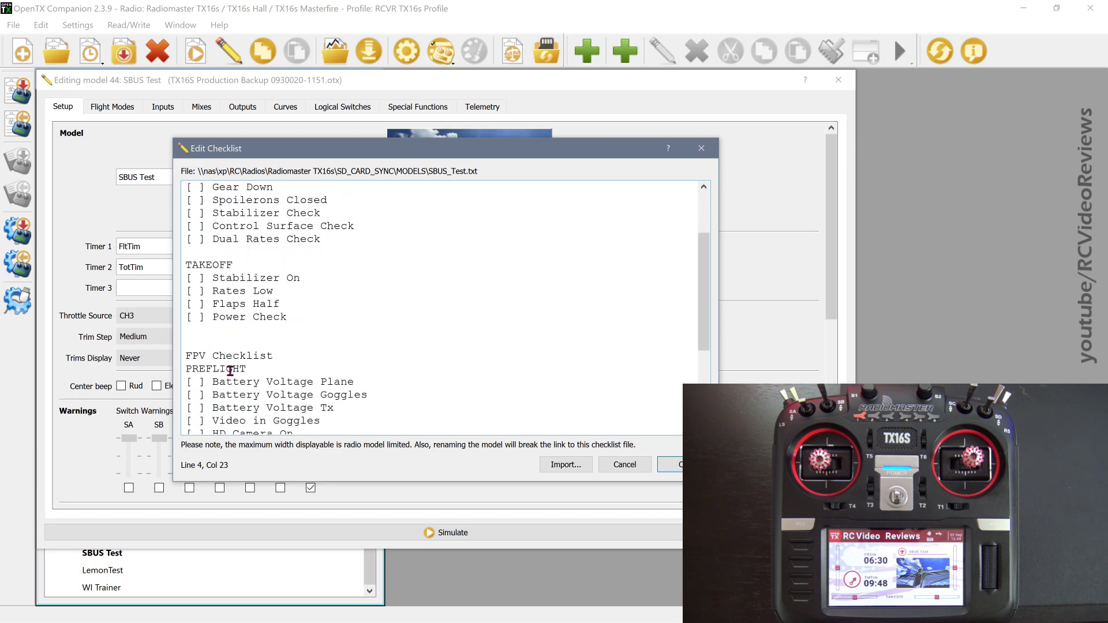
drag(195, 337, 430, 537)
key(Delete)
key(BackSpace)
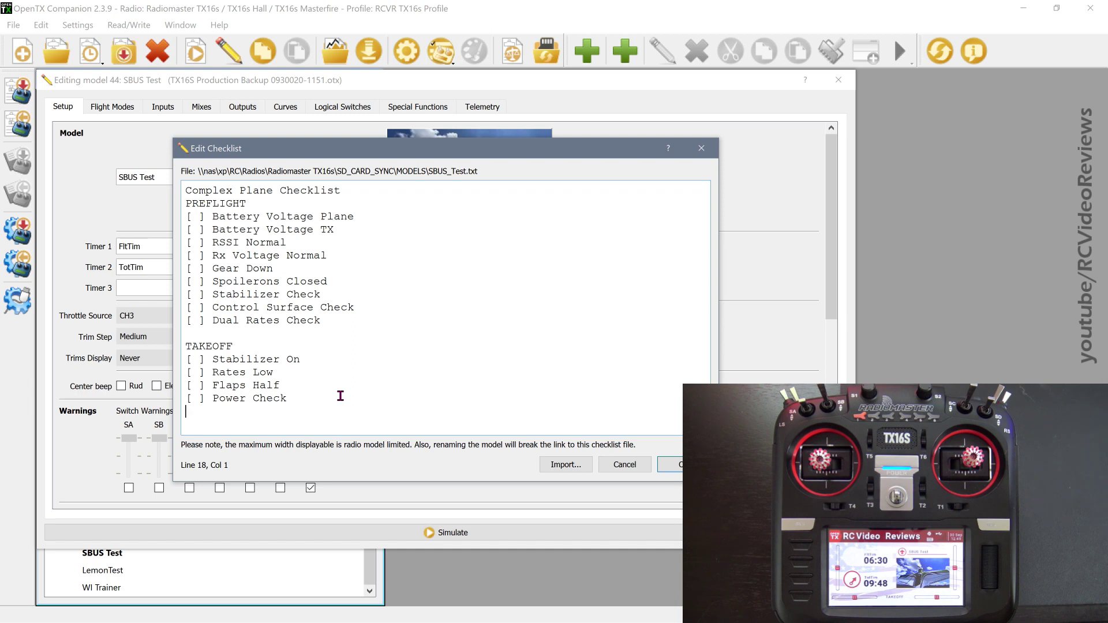
click(346, 192)
key(Return)
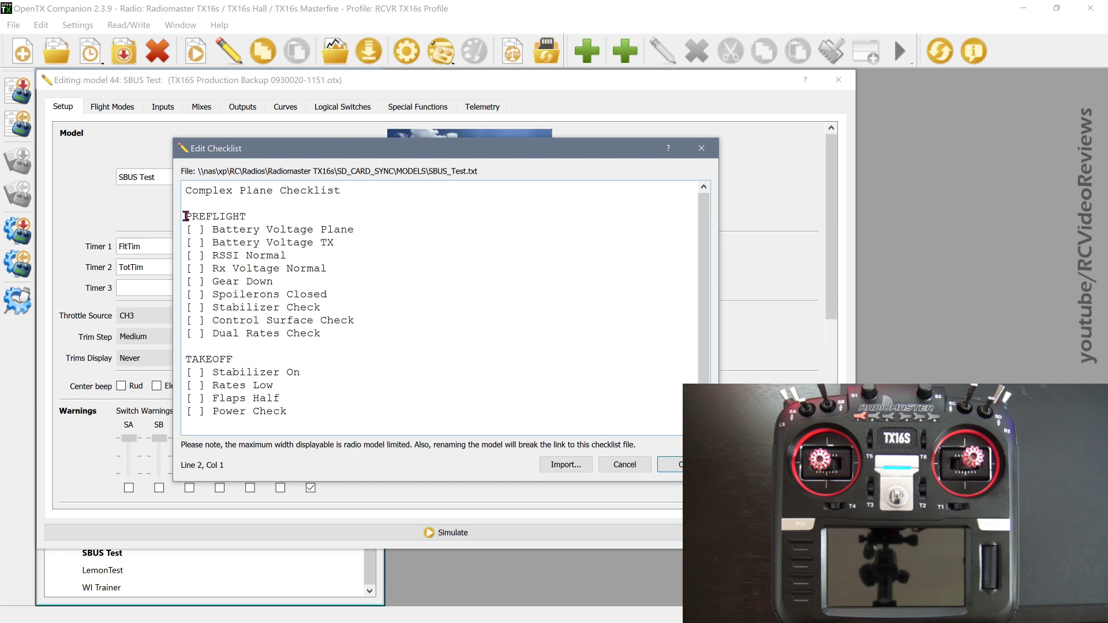
- Review the PREFLIGHT items of the checklist, including RSSI, receiver voltage, spoilerons and stabilizer check
drag(185, 218, 251, 218)
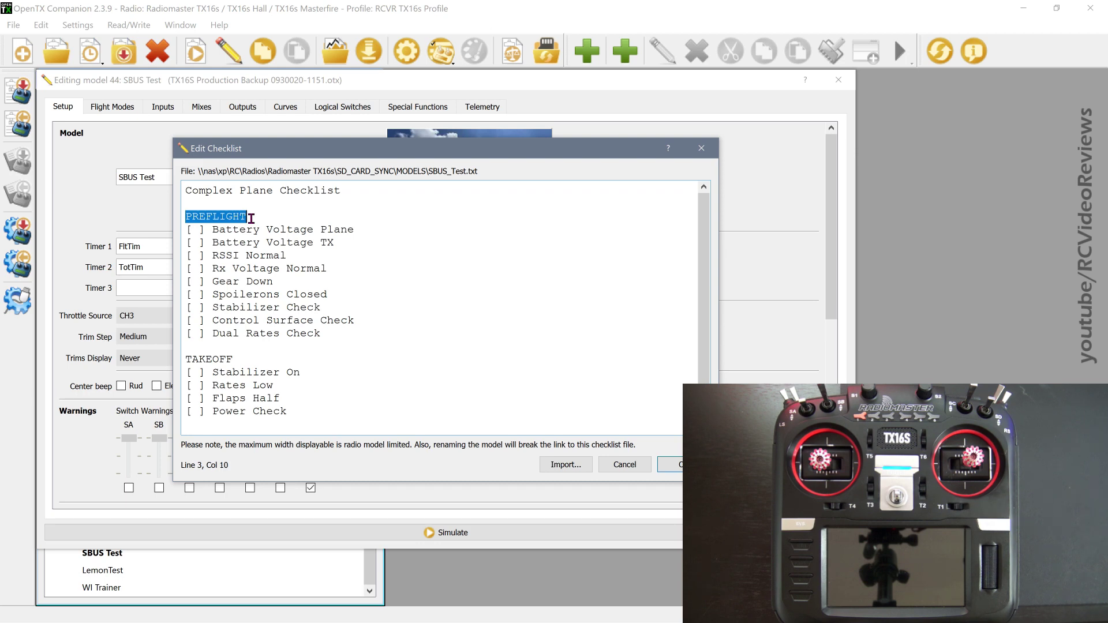
click(280, 230)
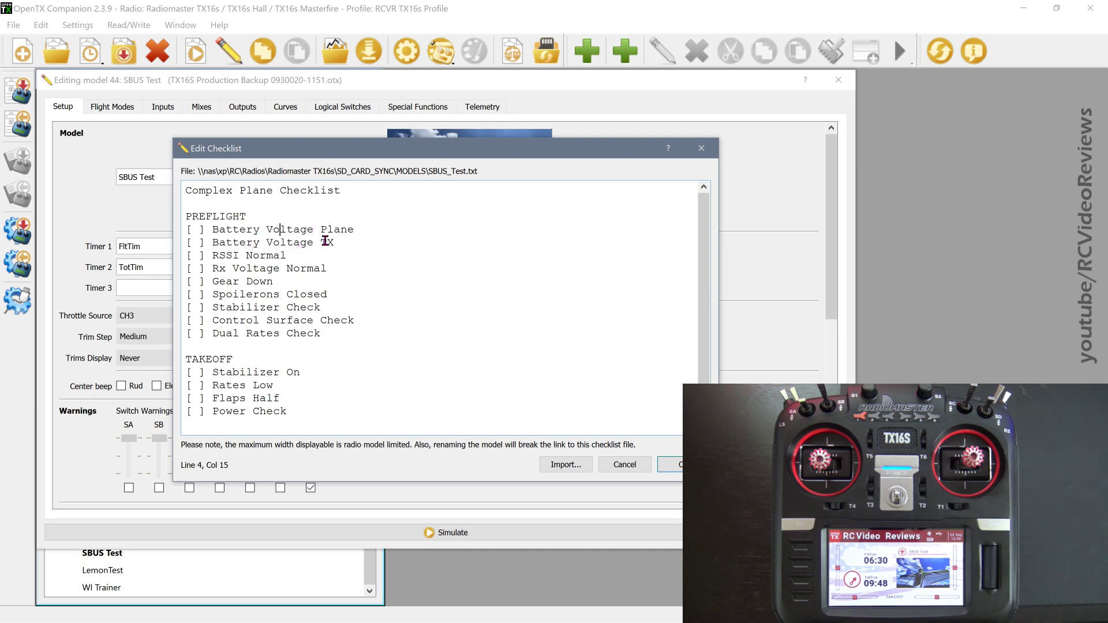
drag(213, 254, 298, 261)
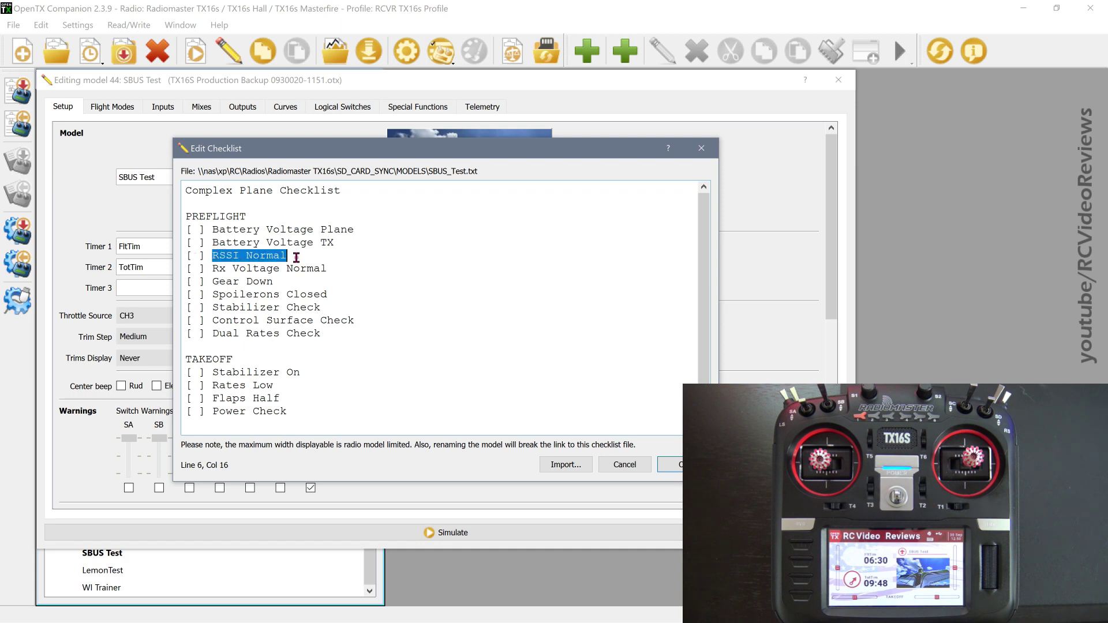
click(296, 257)
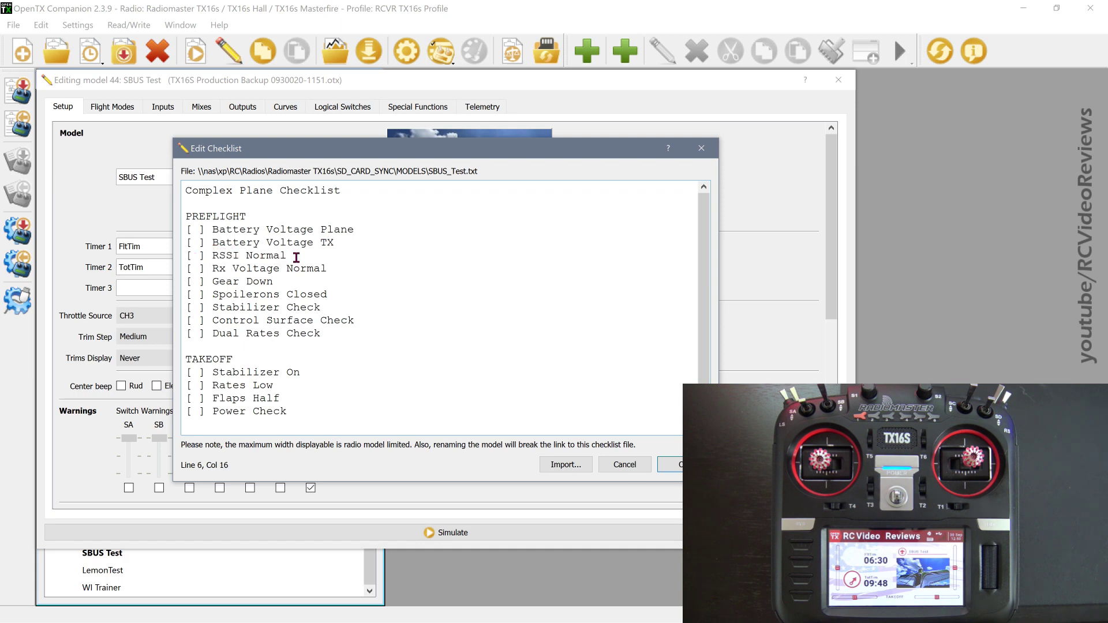
click(213, 268)
drag(213, 268, 329, 271)
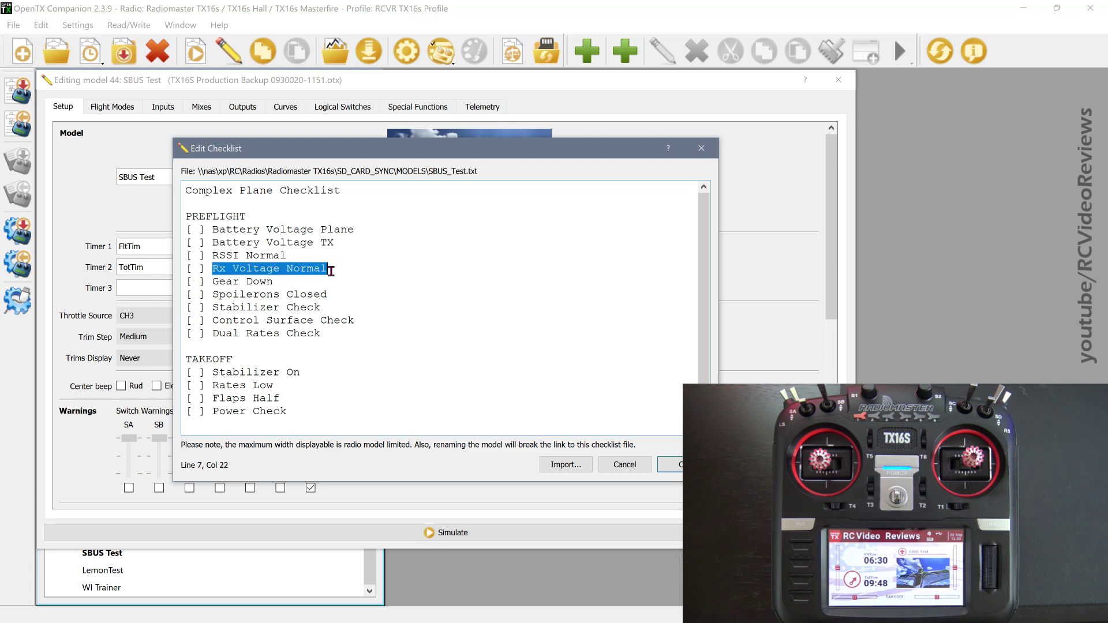
click(288, 281)
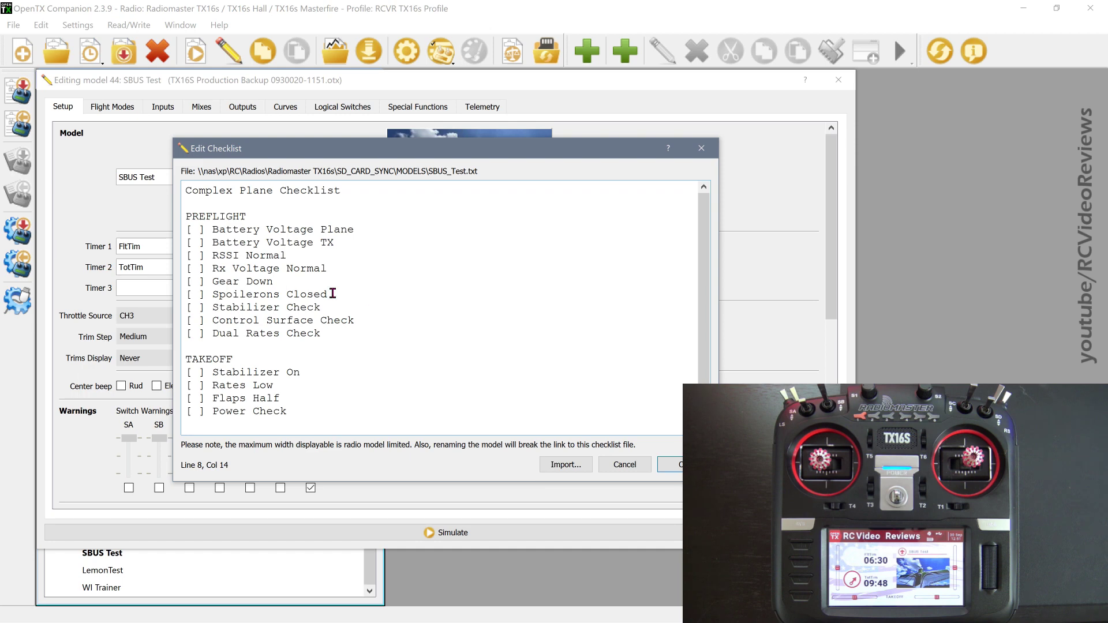
drag(326, 295, 214, 295)
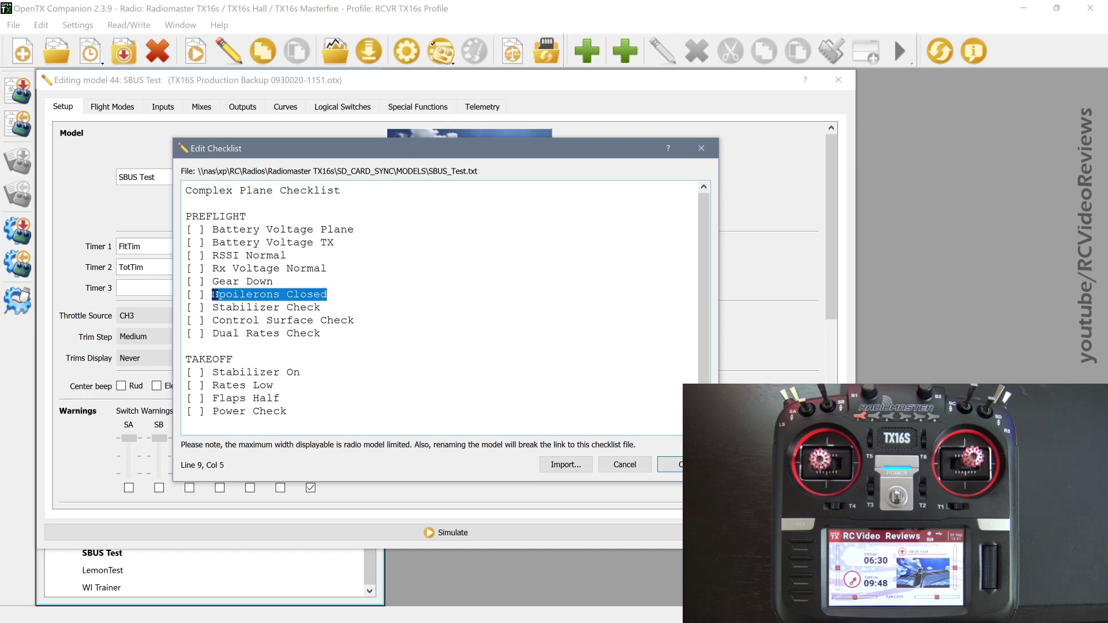
click(332, 296)
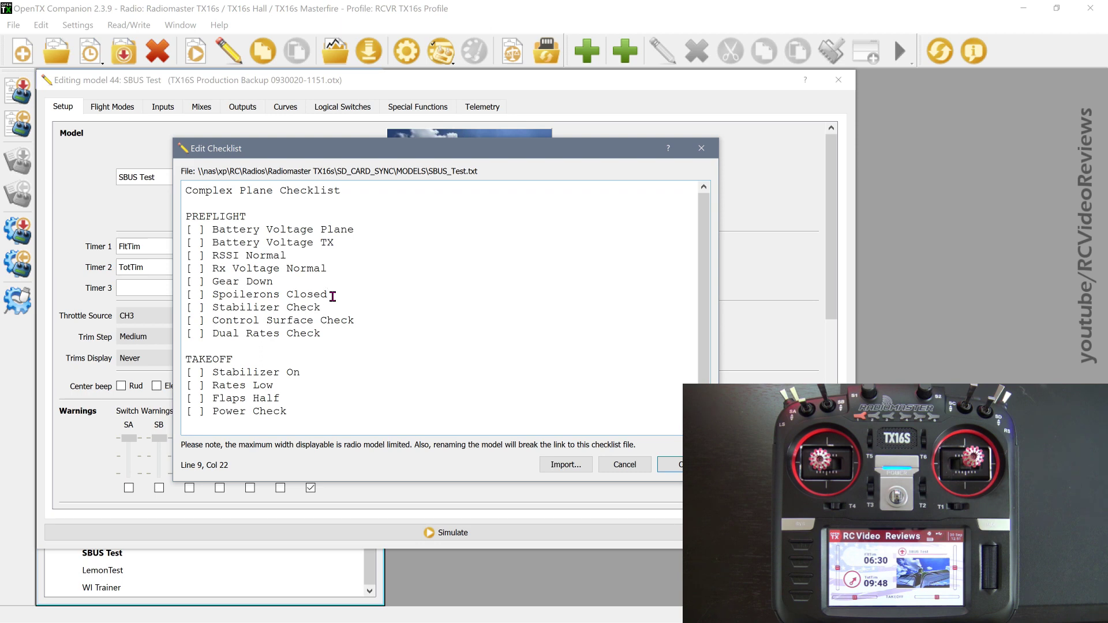
drag(321, 307, 210, 301)
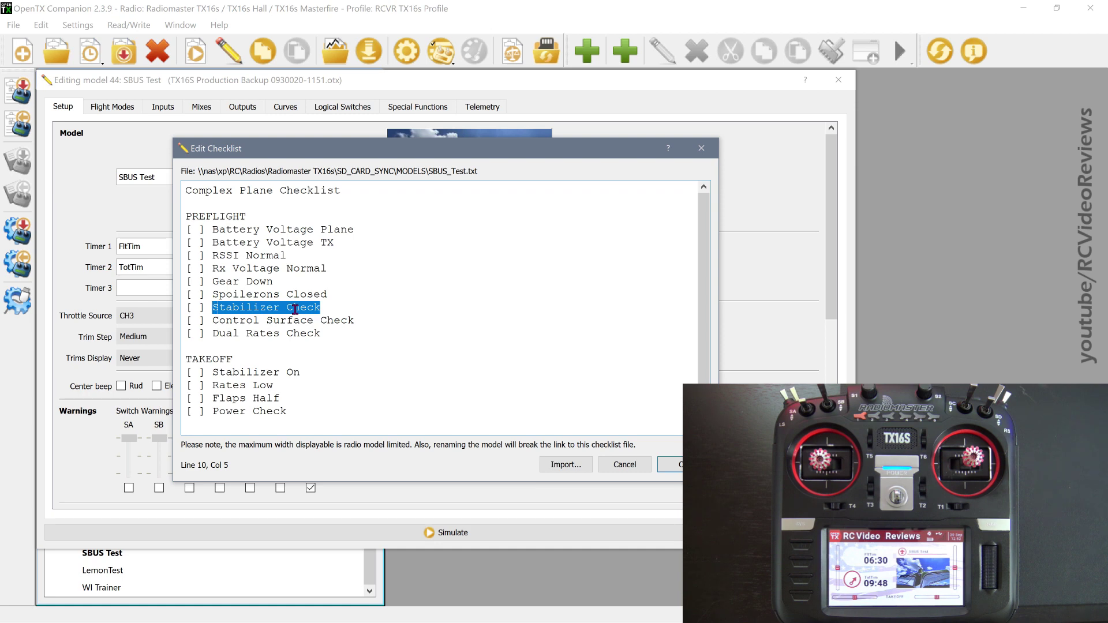
click(345, 310)
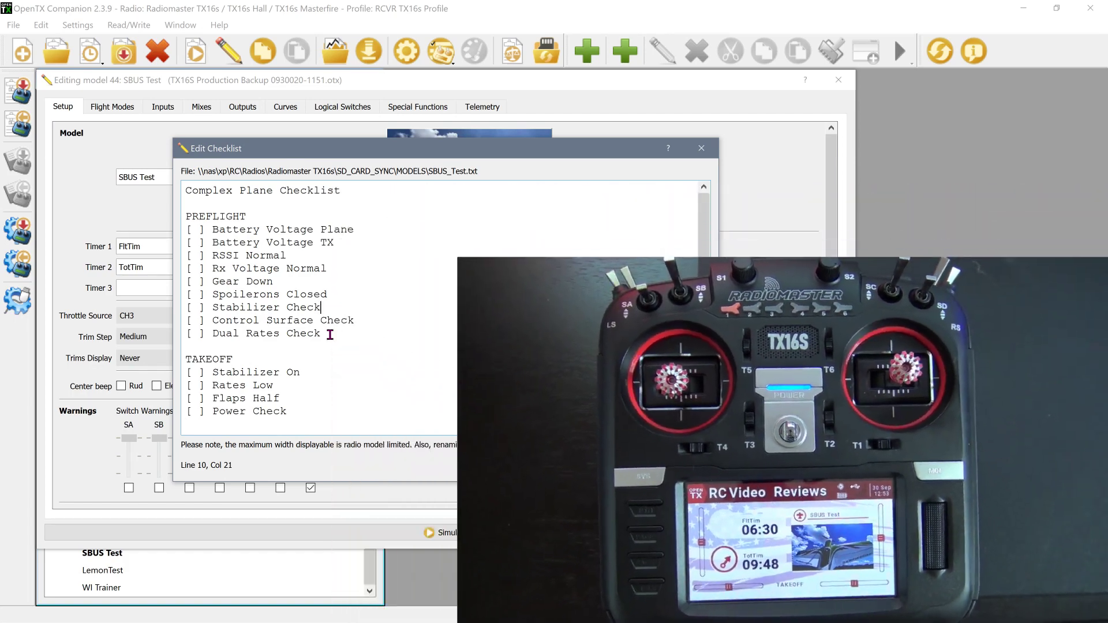
- Review the TAKEOFF items of the checklist, including Stabilizer On and Rates Low
scroll(317, 355, down, 1)
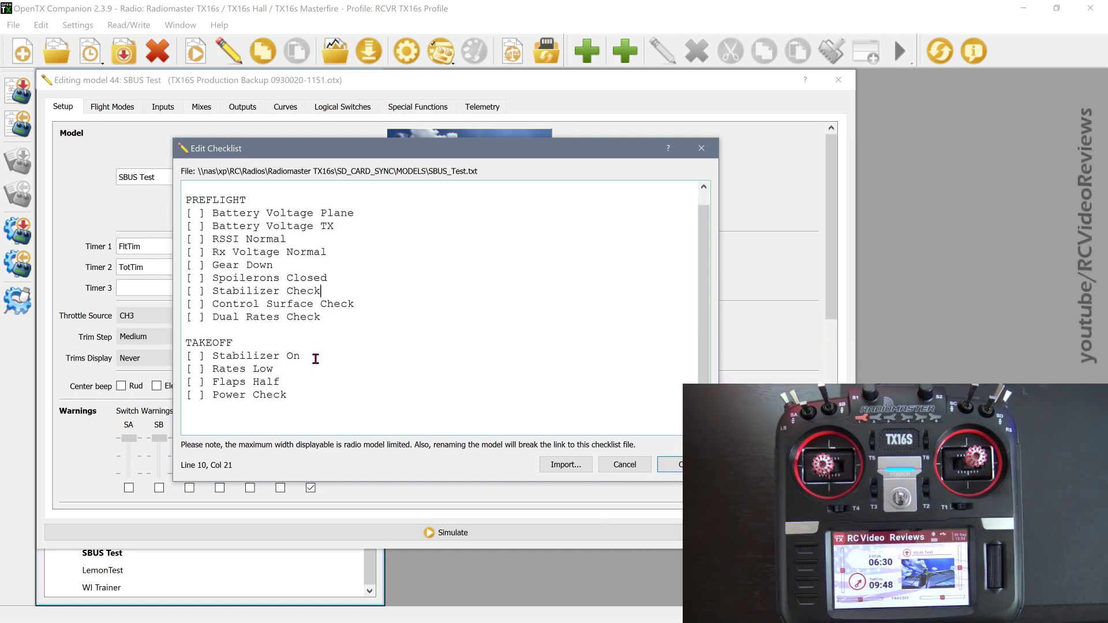
click(212, 356)
drag(212, 356, 300, 358)
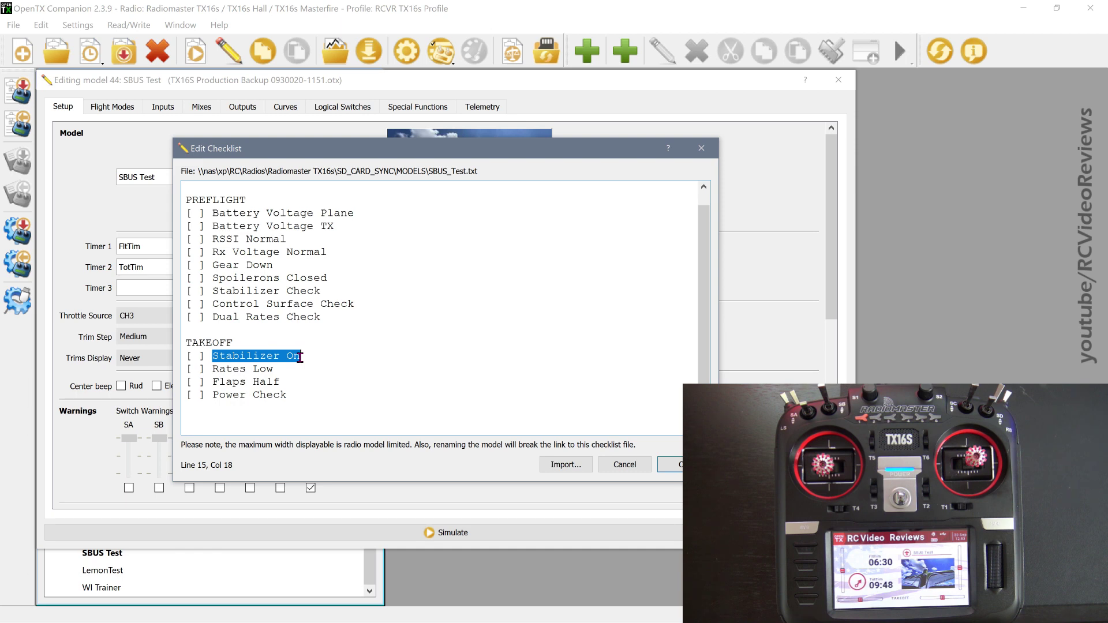
click(300, 357)
drag(300, 357, 291, 358)
click(286, 356)
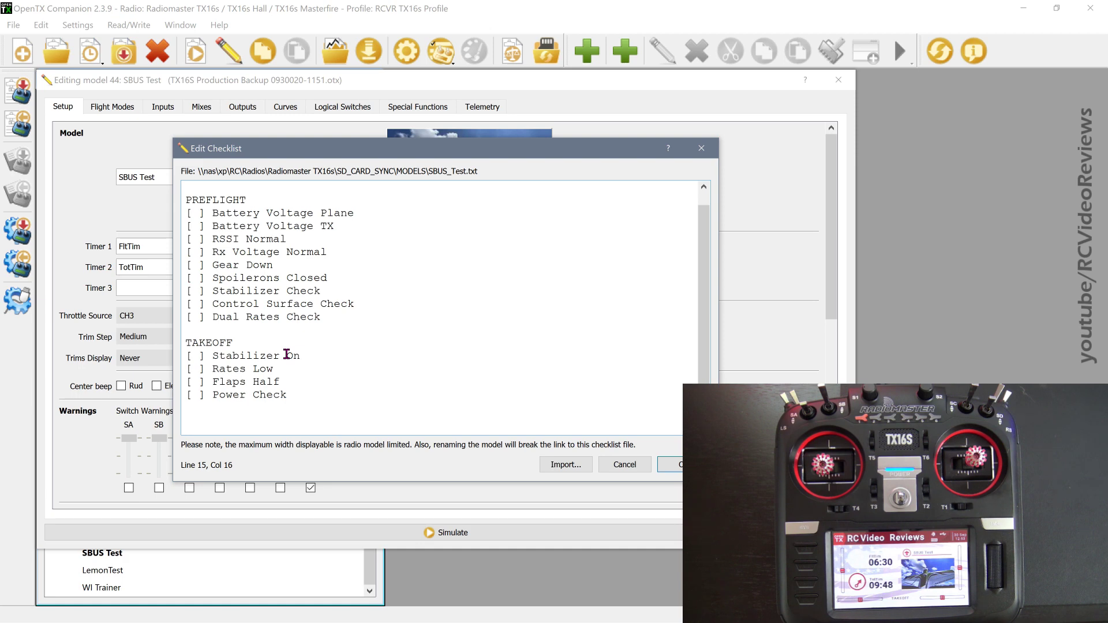
drag(276, 370, 213, 370)
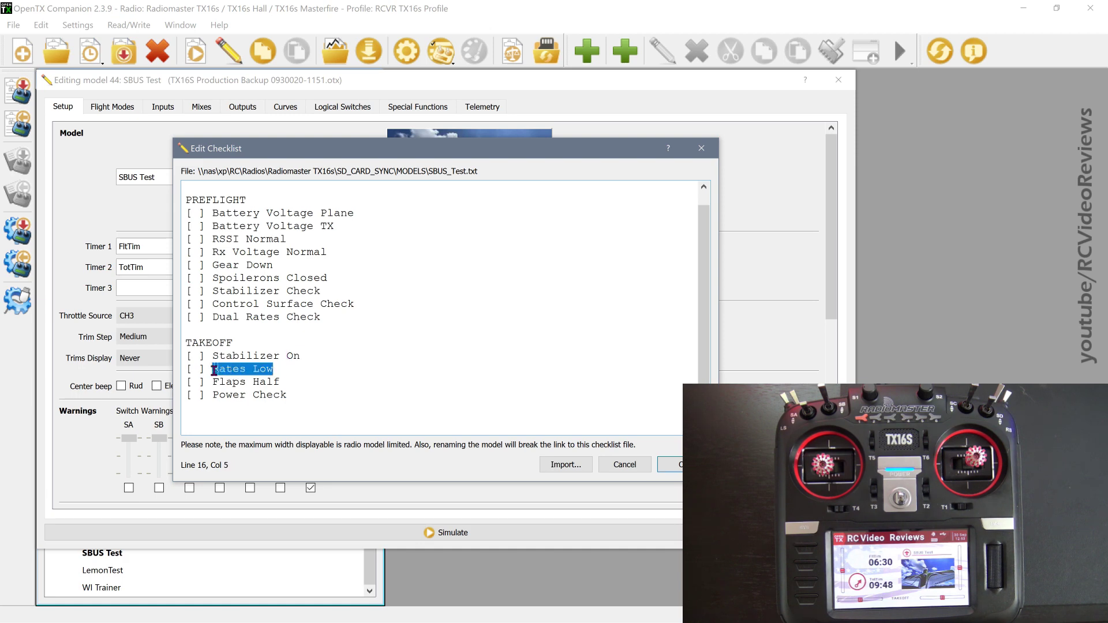
click(330, 367)
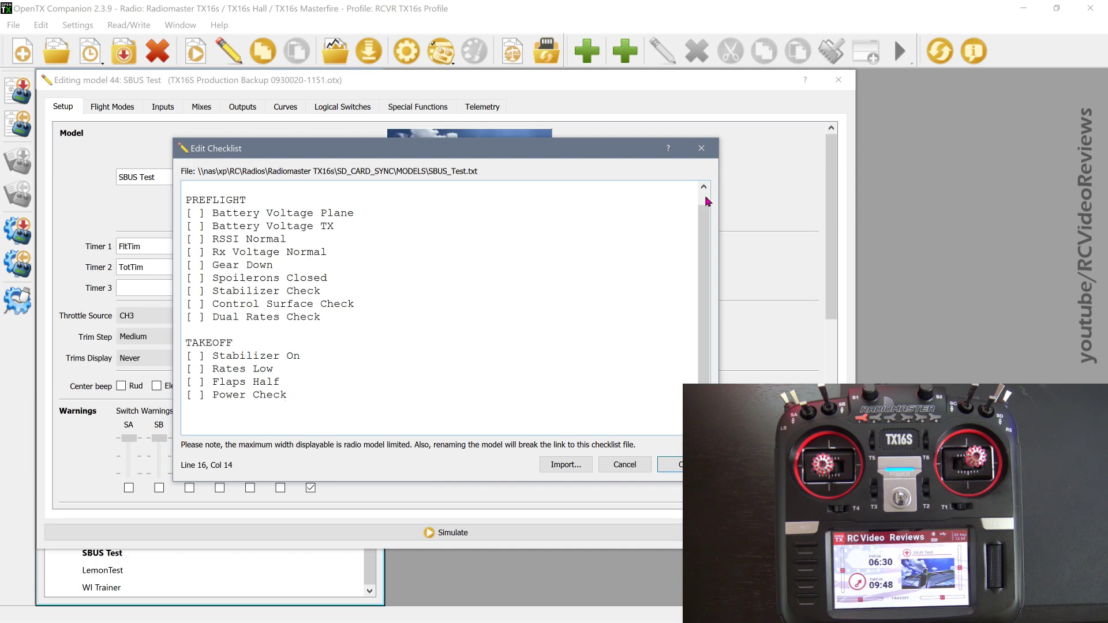
- Delete the Complex Plane Checklist title and the blank line below it so the text starts with PREFLIGHT, and save the checklist
scroll(705, 199, up, 1)
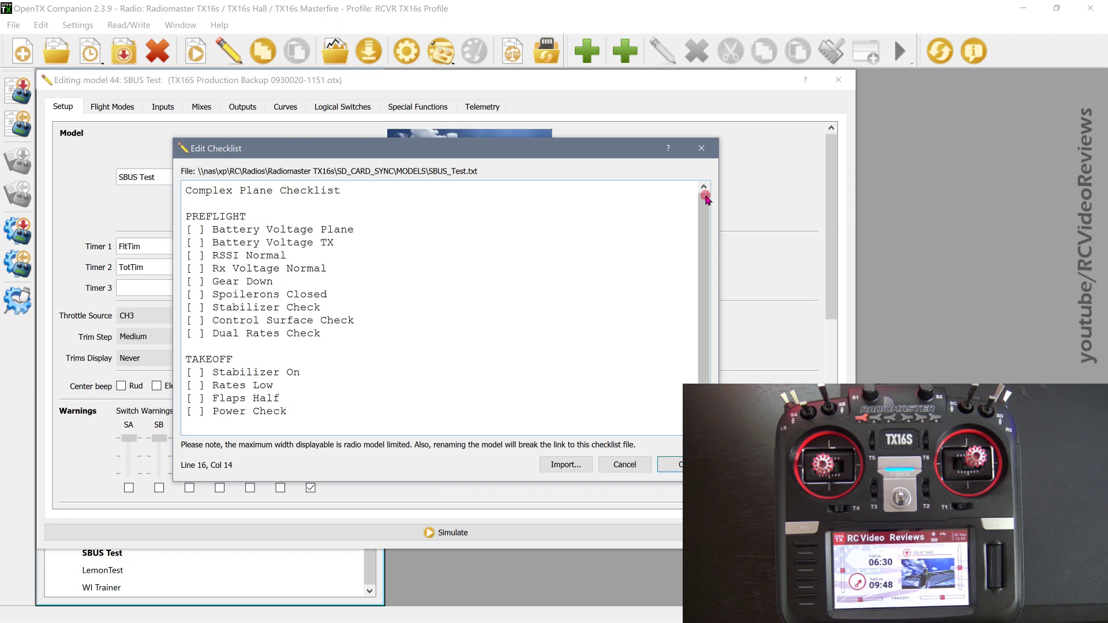
click(358, 196)
shift+click(182, 192)
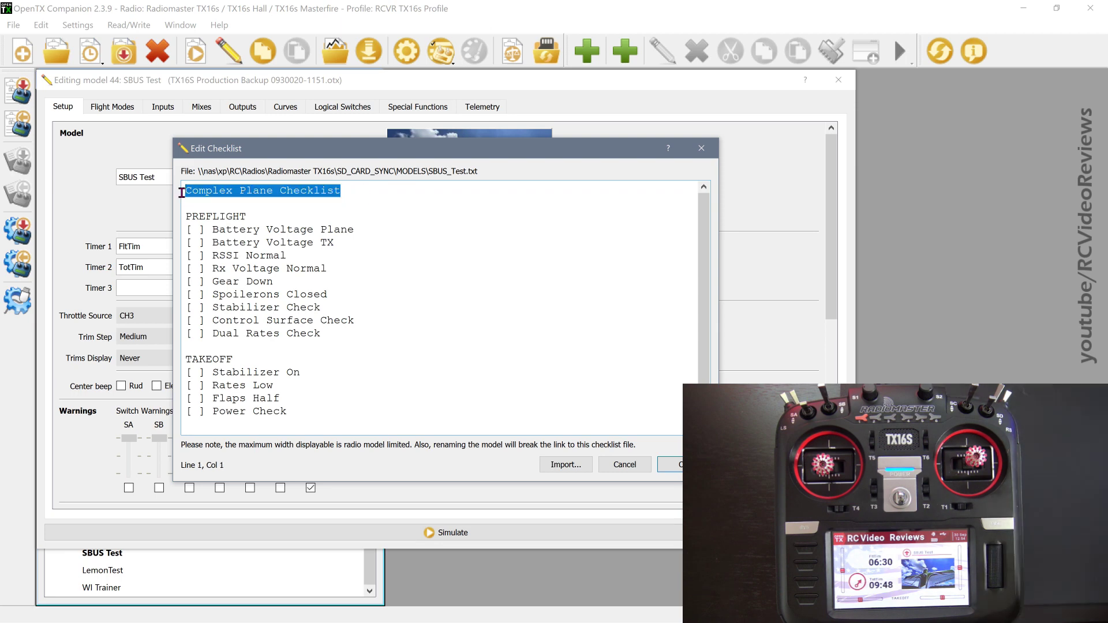
key(Delete)
key(Delete)
key(Delete)
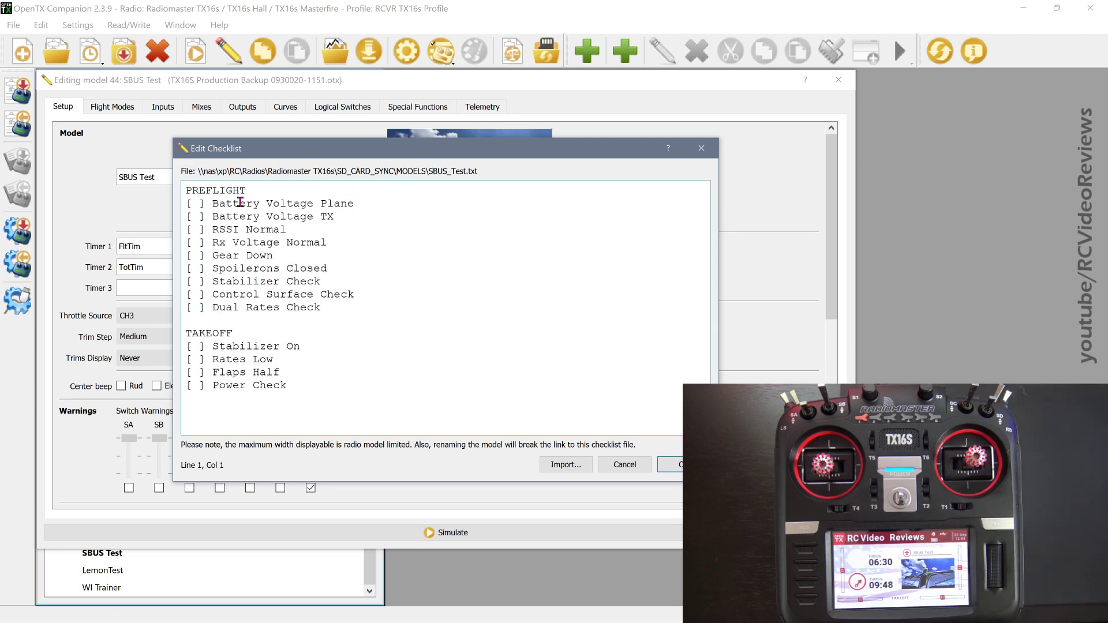
click(669, 464)
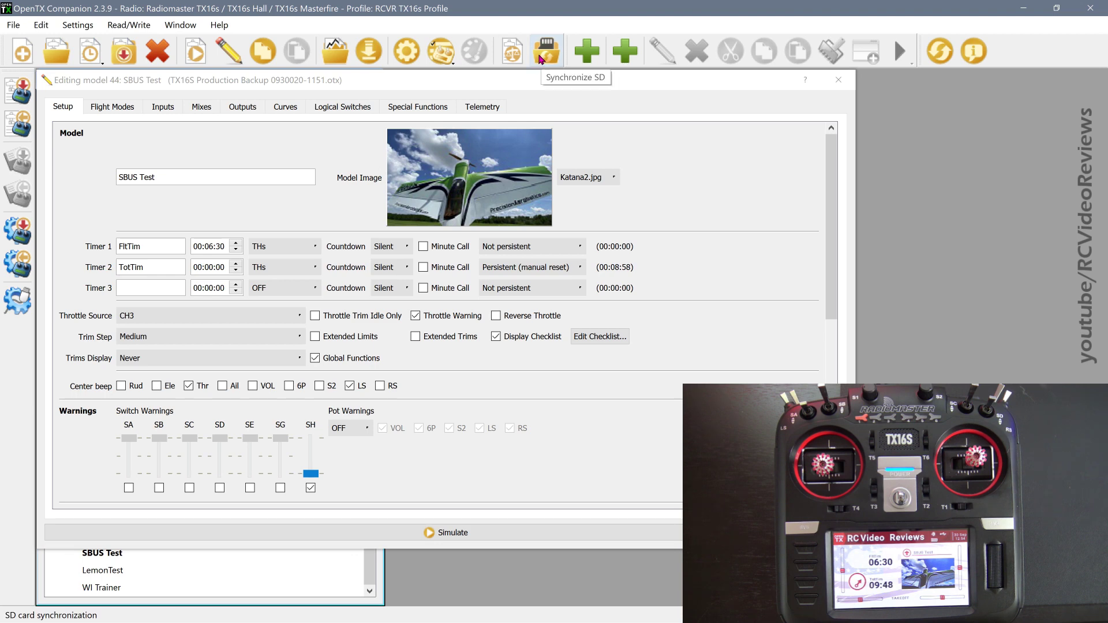
- Synchronize the SD_CARD_SYNC folder with the radio's SD card on D:\ in both directions and close the synchronization dialog
click(541, 59)
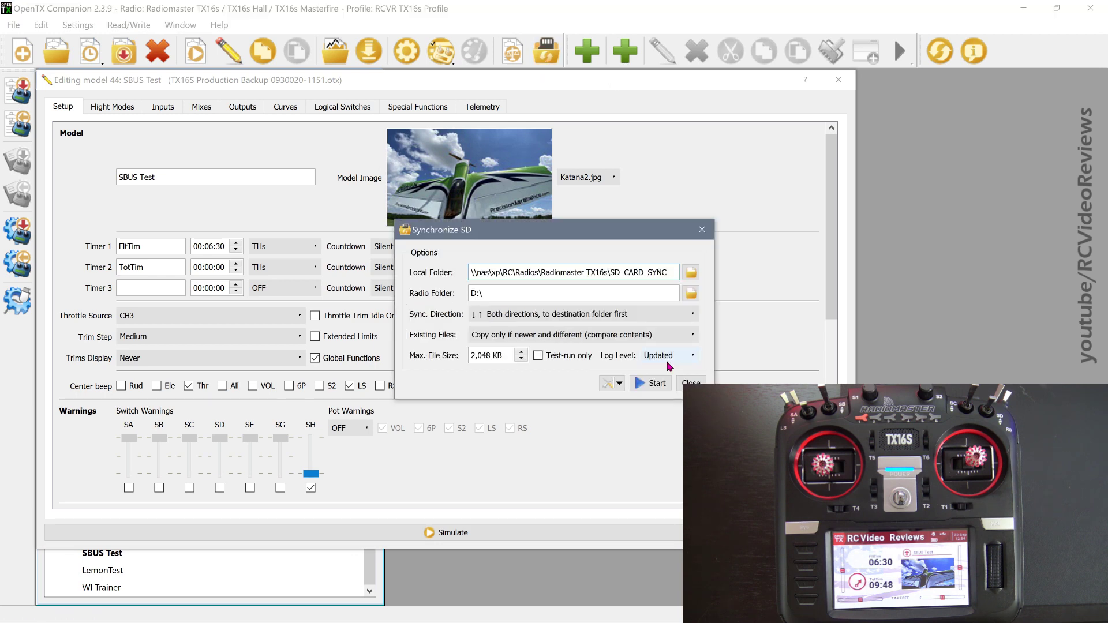
click(648, 383)
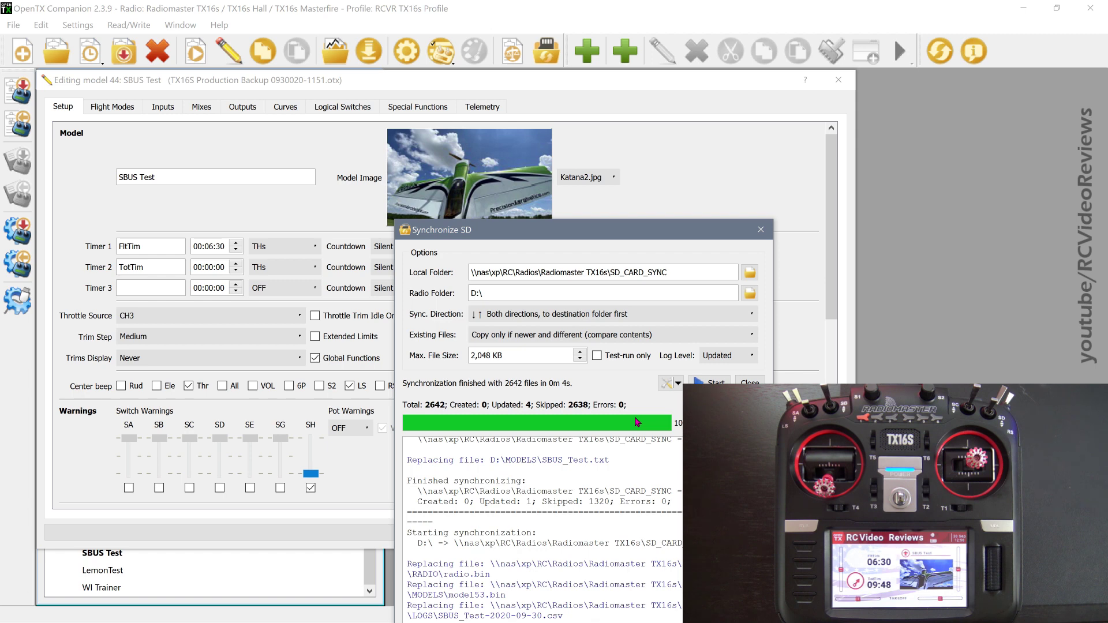
click(760, 230)
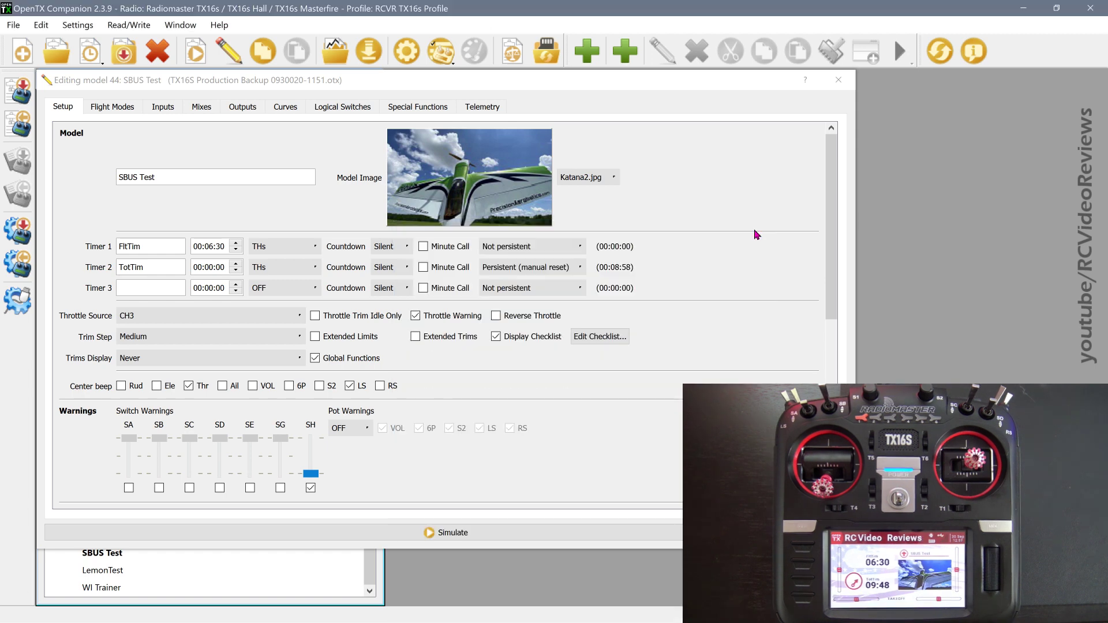
- Clear the SBUS Test model's existing checklist text and import the checklists file from the Desktop again
click(607, 343)
drag(413, 416, 149, 169)
key(Delete)
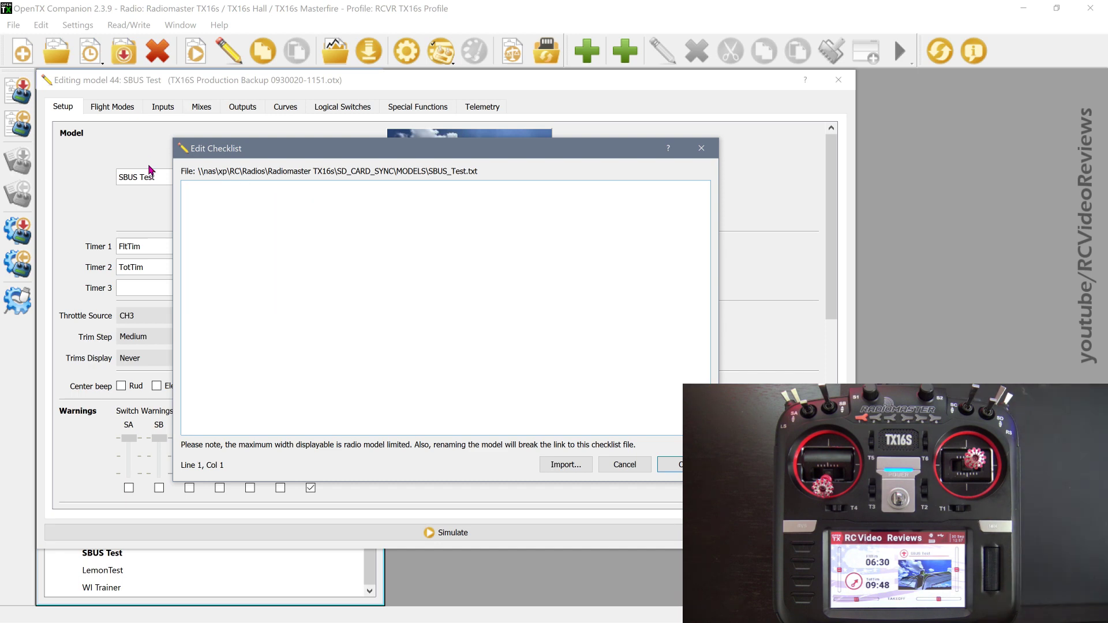
click(564, 465)
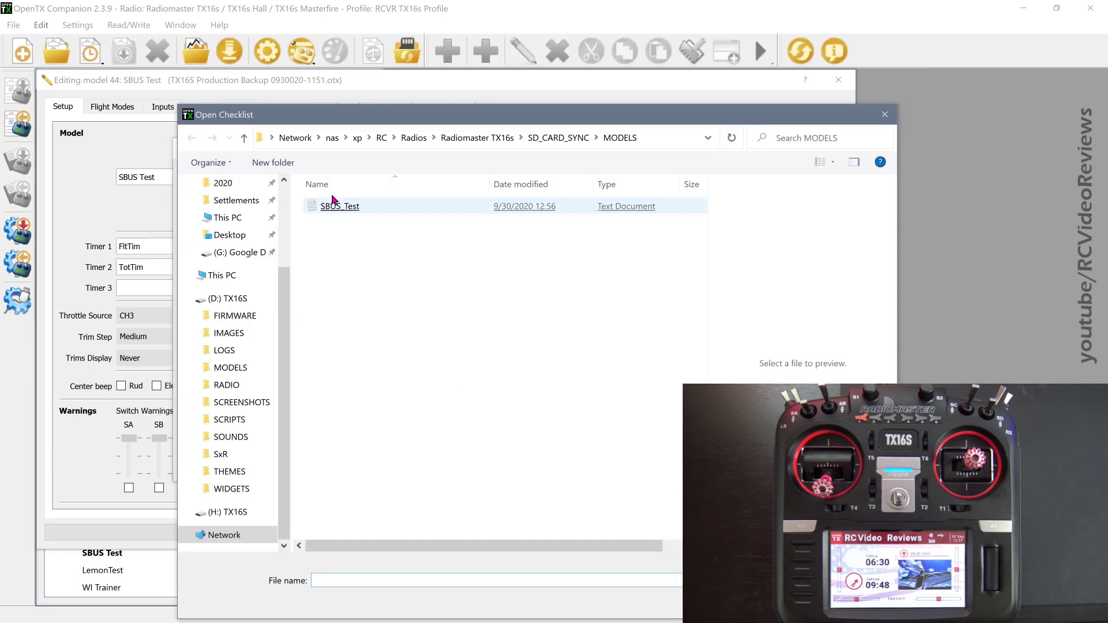
click(222, 235)
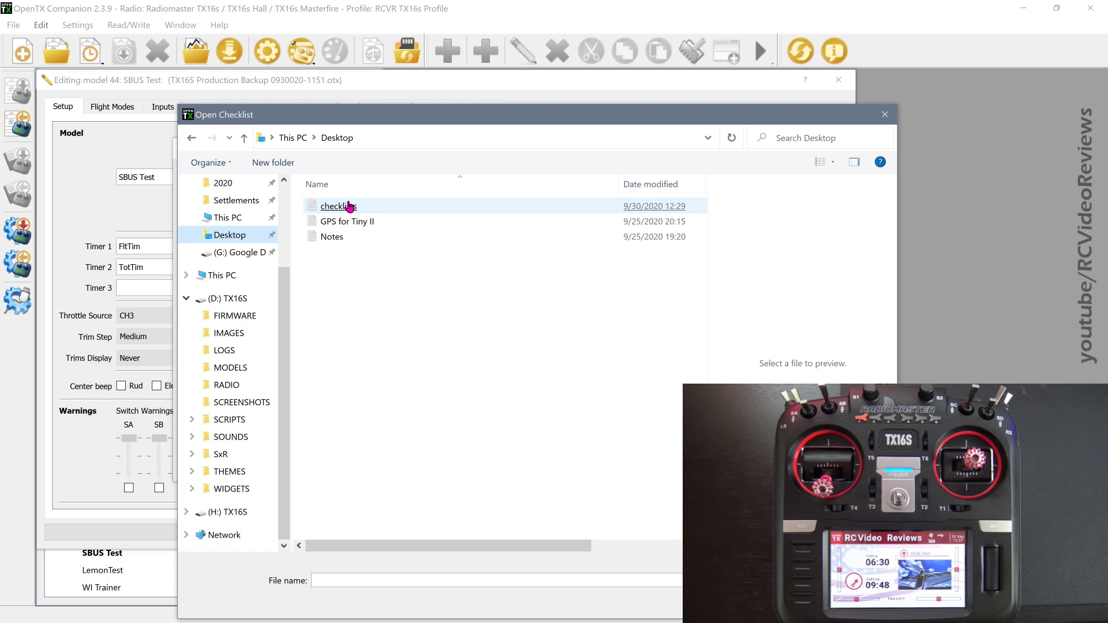
double_click(338, 206)
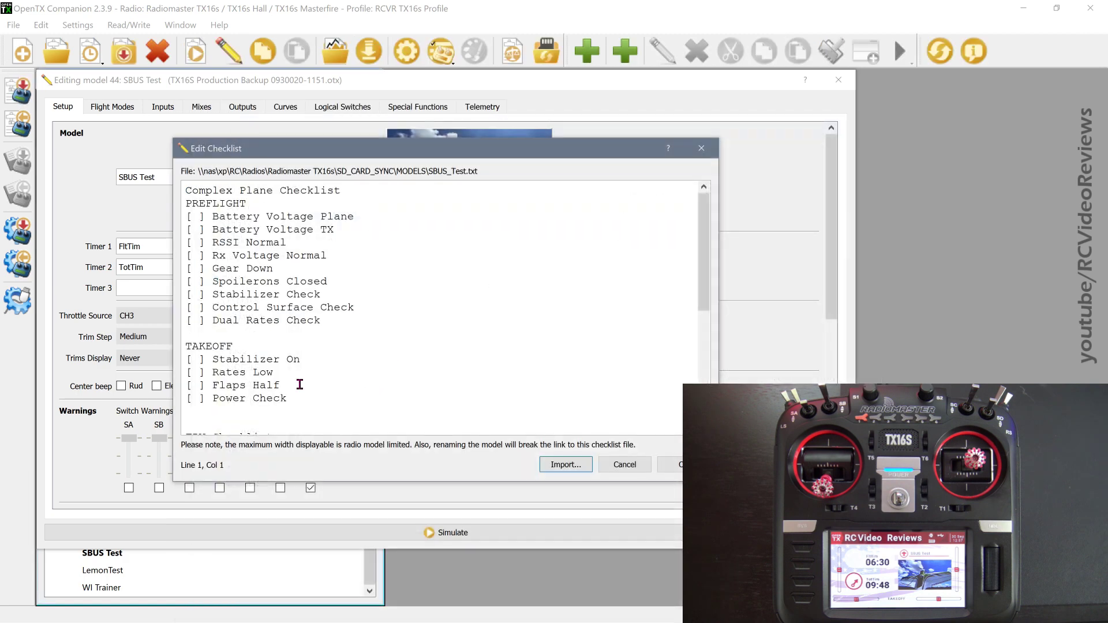
- Delete the Complex Plane Checklist section with its PREFLIGHT and TAKEOFF items so the text starts with FPV Checklist
drag(310, 403, 208, 175)
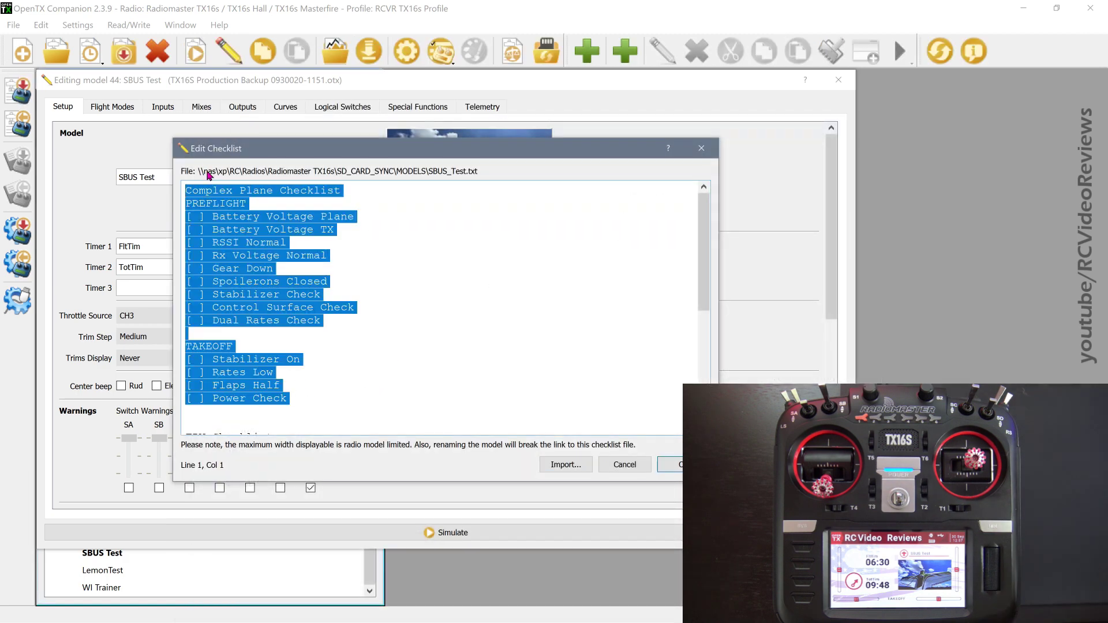
text(FPV Checklist PREFLIGHT [ ] Battery Voltage Plane [ ] Battery Voltage Goggles [ ] Battery Voltage Tx [ ] Video in Goggles [ ] HD Camera On [ ] Stabilizer Check [ ] Control Surface Check [ ] Pan/Tilt Check  TAKEOFF [ ] Stabilizer Off [ ] HD Camera Record [ ] DVR Record [ ] Power Check)
click(199, 192)
key(Delete)
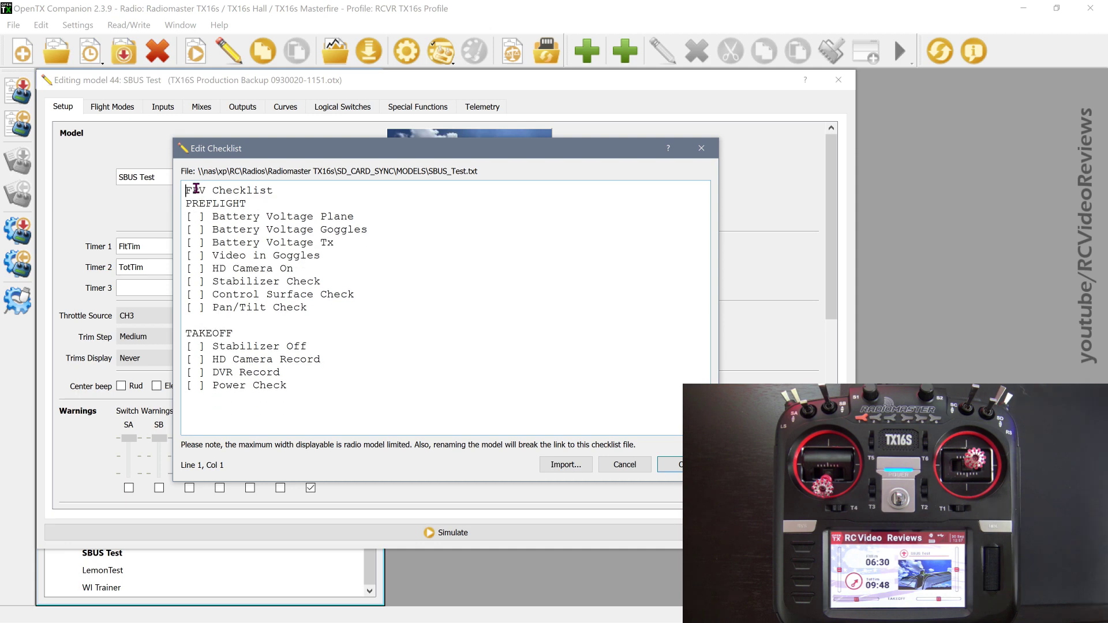
- Review the PREFLIGHT items of the FPV checklist, from Battery Voltage Plane to Pan/Tilt Check
key(Down)
key(Down)
key(Down)
key(End)
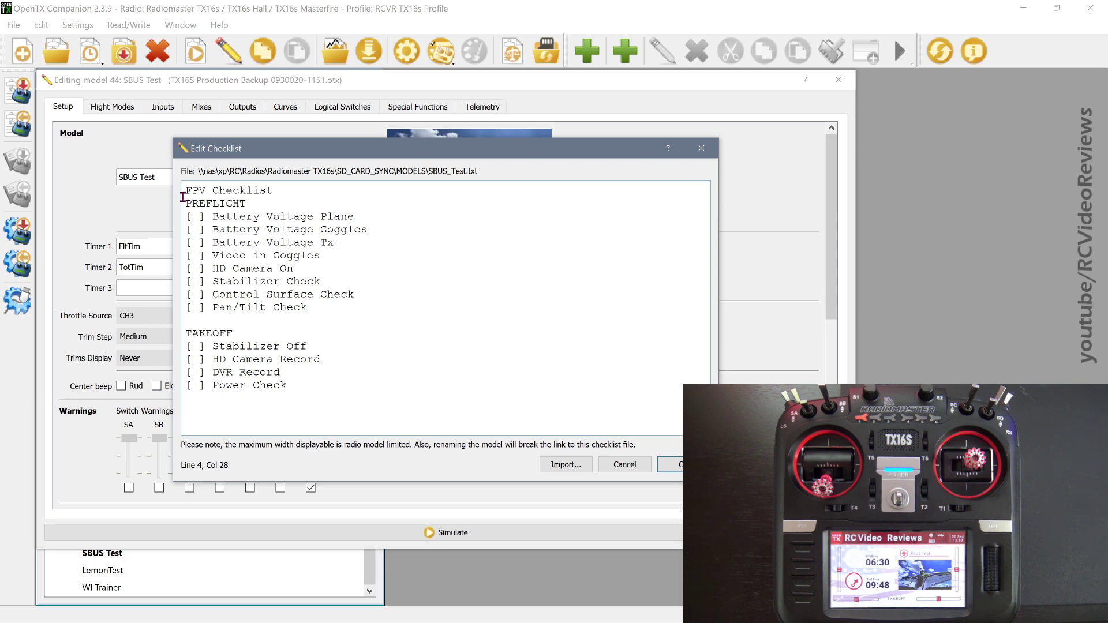
click(233, 203)
drag(213, 217, 353, 217)
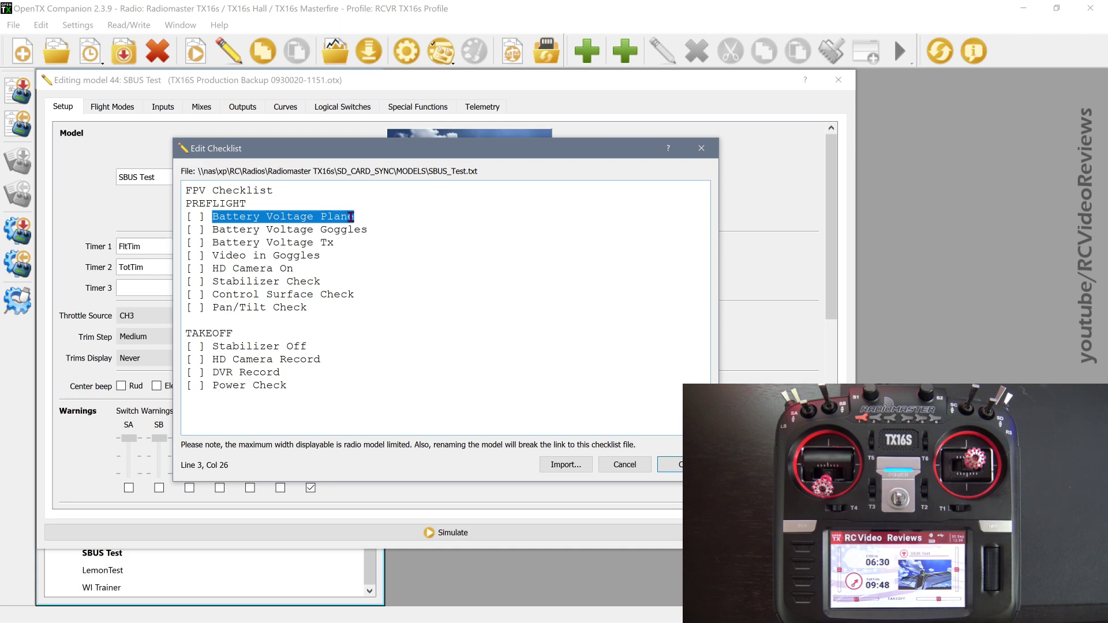
click(354, 218)
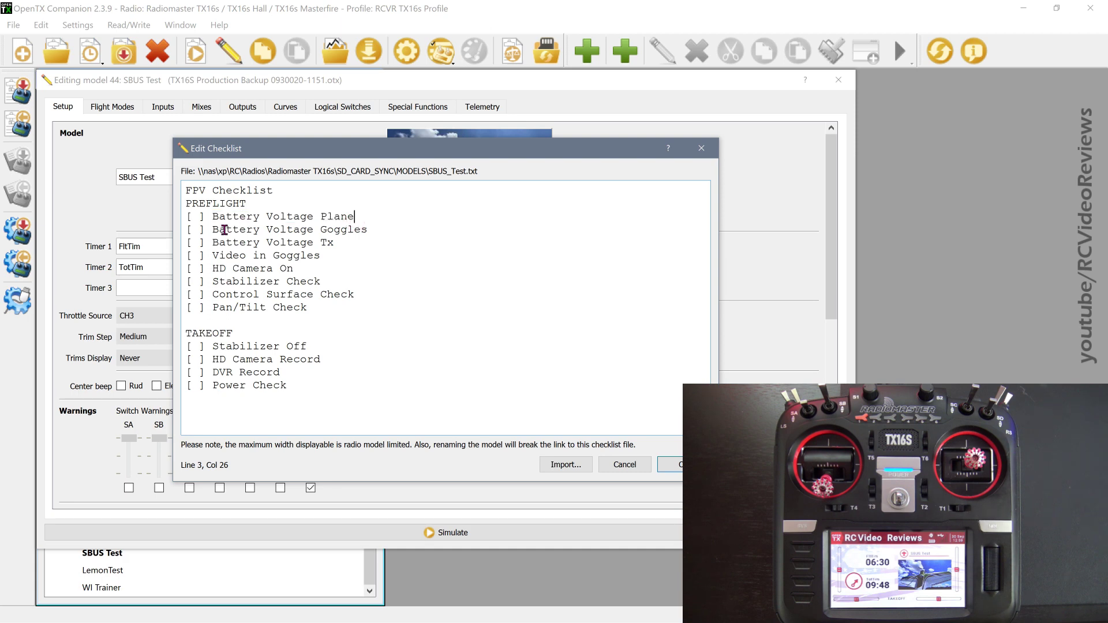
drag(213, 229, 313, 230)
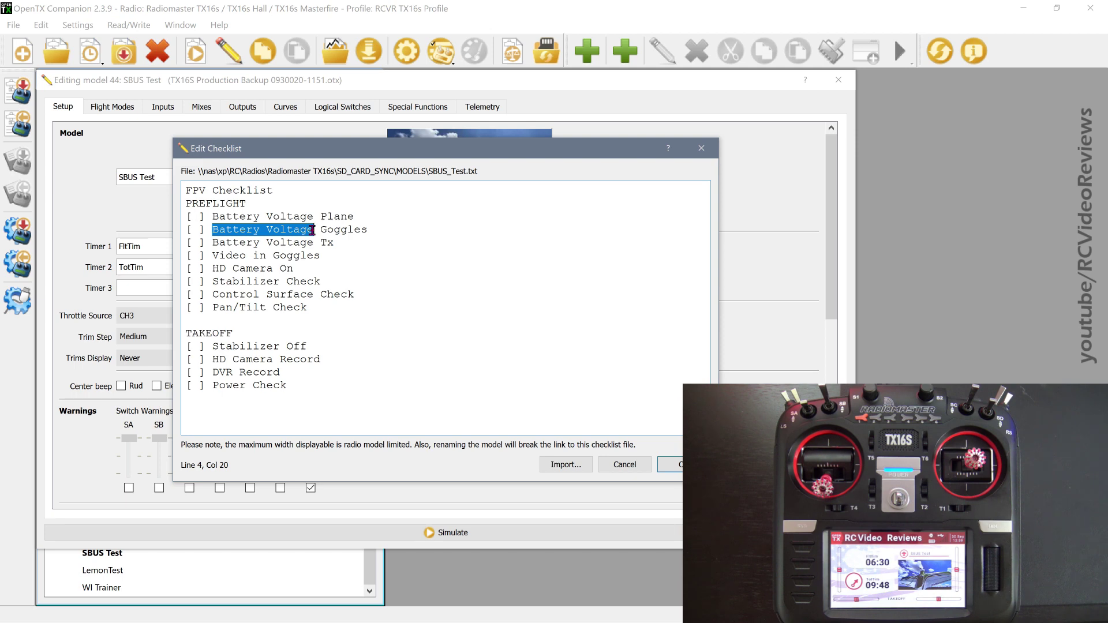
click(312, 230)
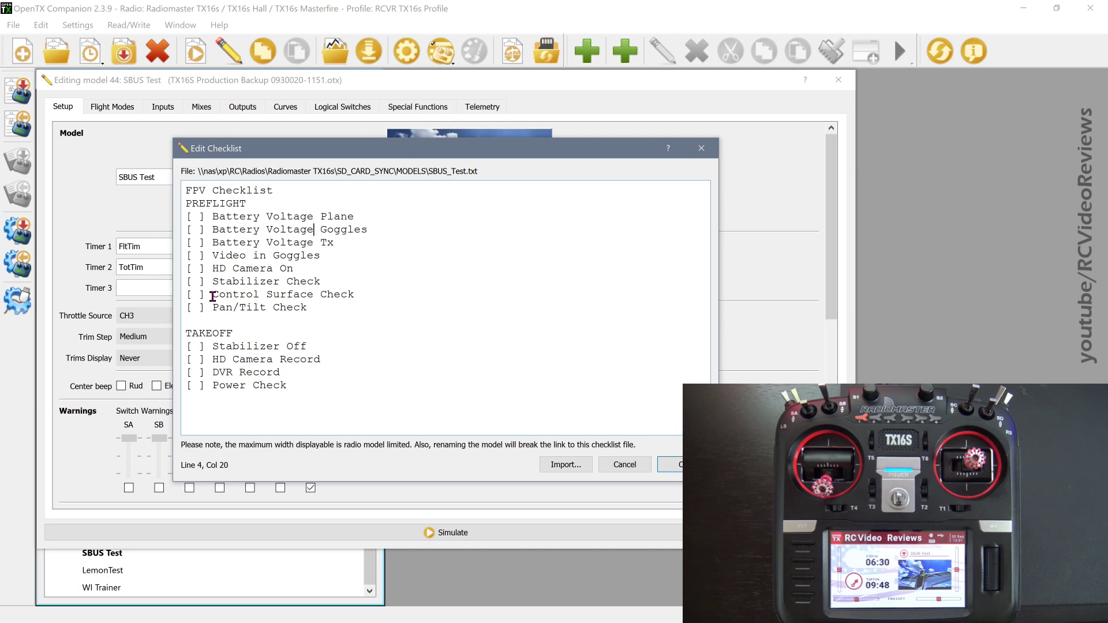
drag(212, 307, 314, 304)
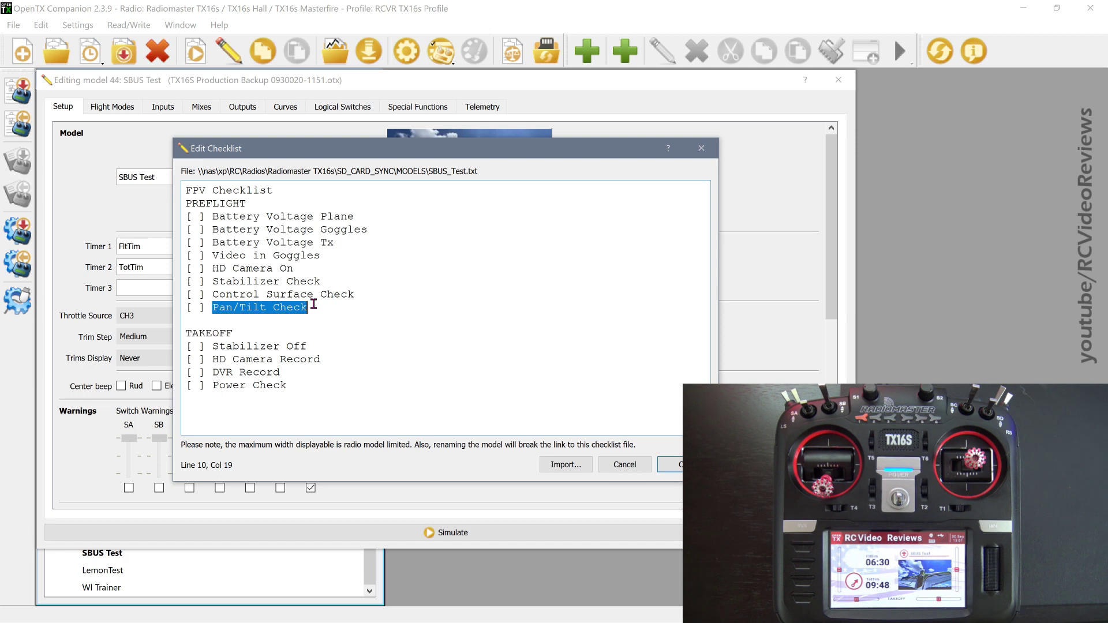
click(313, 304)
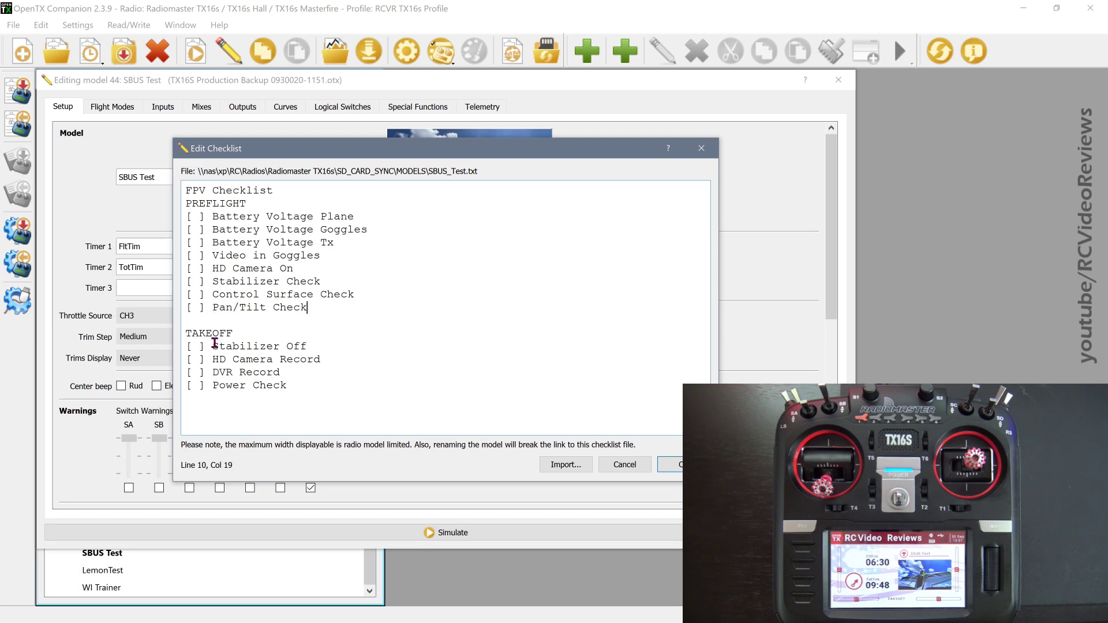
- Review the TAKEOFF items of the FPV checklist, including HD Camera Record, DVR Record and Power Check
drag(212, 358, 322, 359)
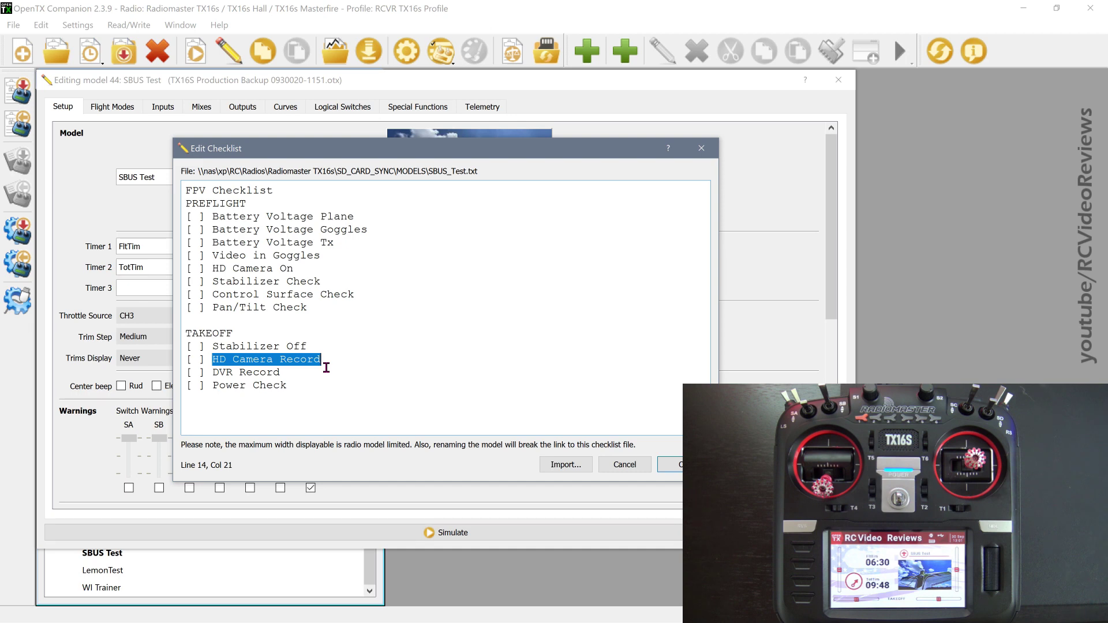
click(273, 373)
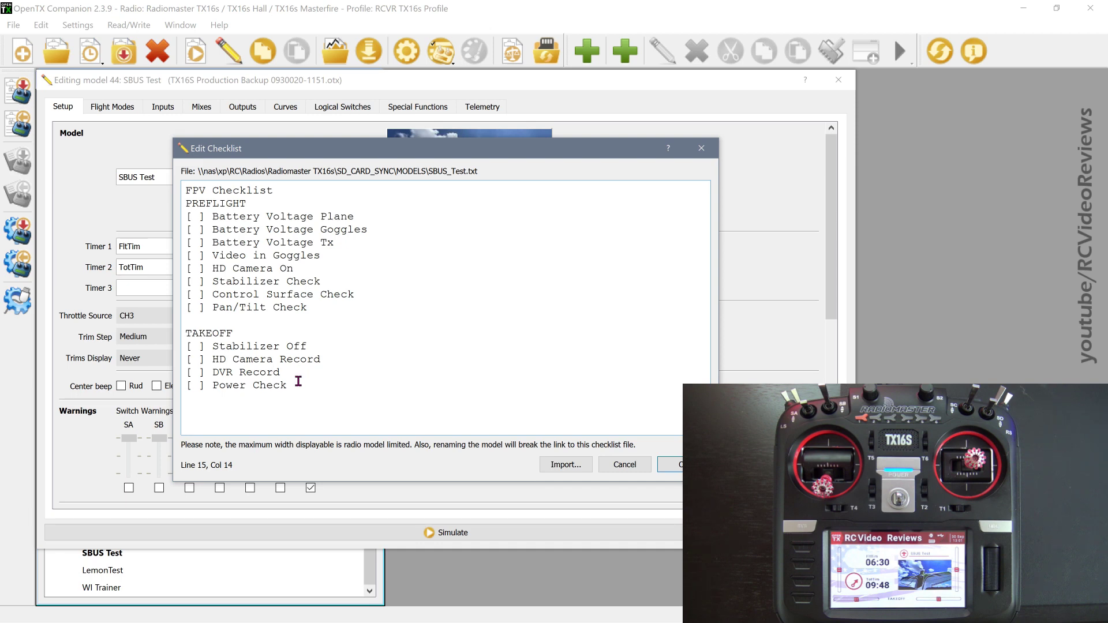
drag(287, 384, 213, 385)
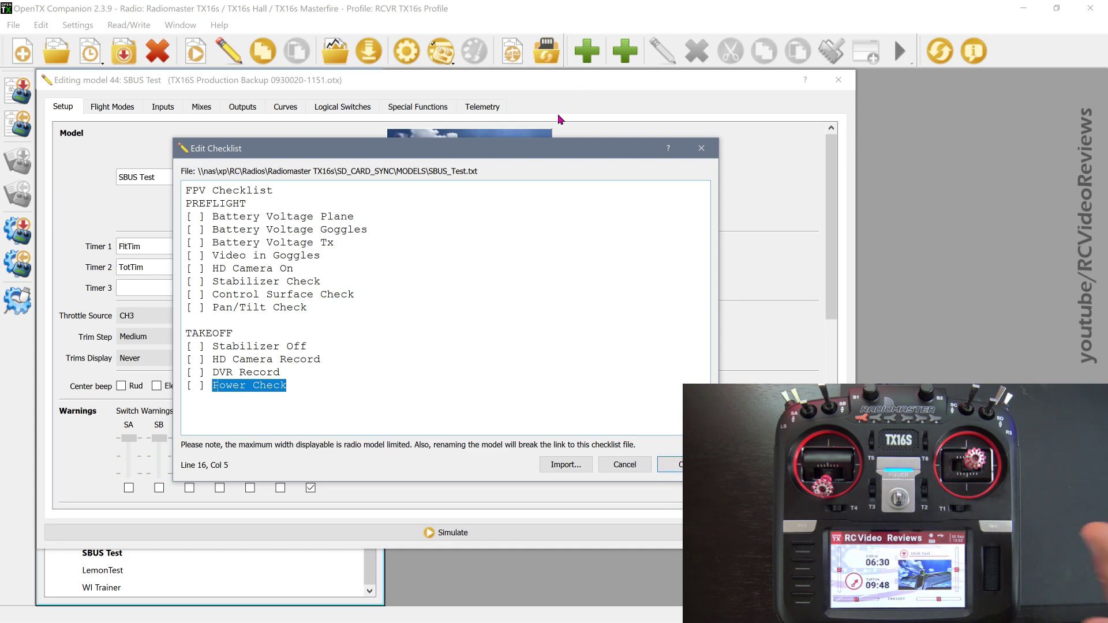
click(321, 369)
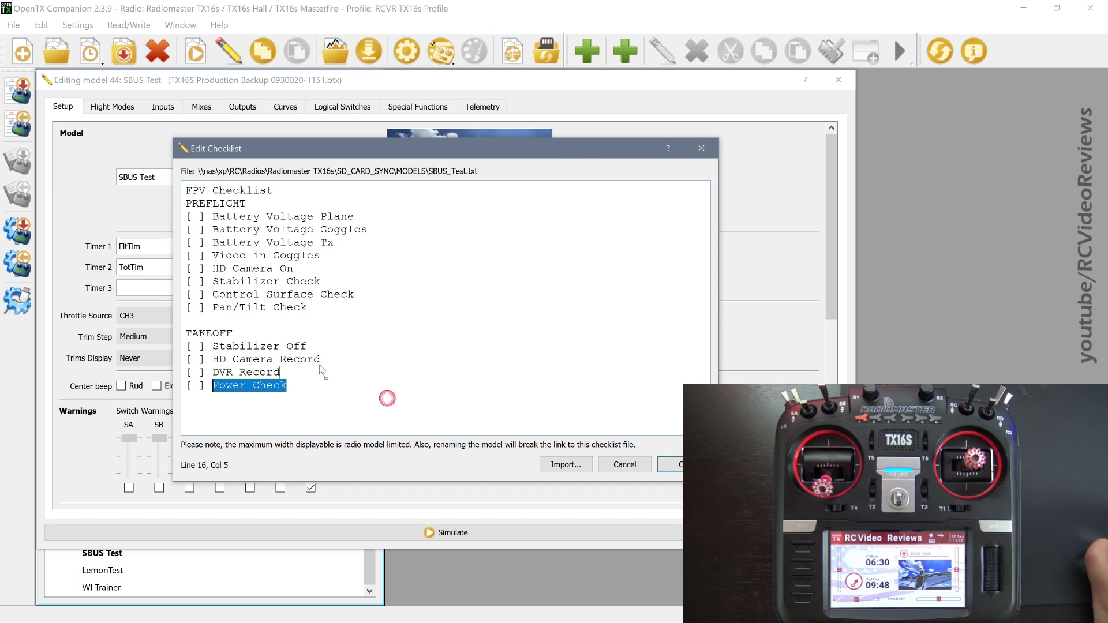
- Replace the whole checklist text with the note line "** SG DOWN = Elevator and Aileron Mixing"
drag(321, 370, 321, 359)
key(ctrl+a)
key(Delete)
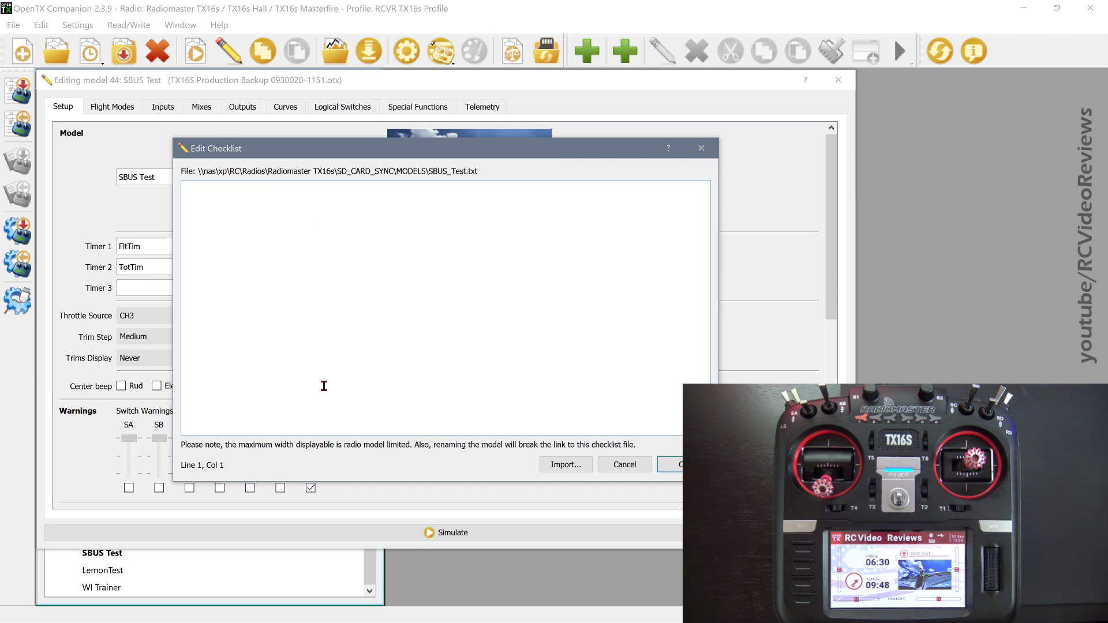
text(** SG D)
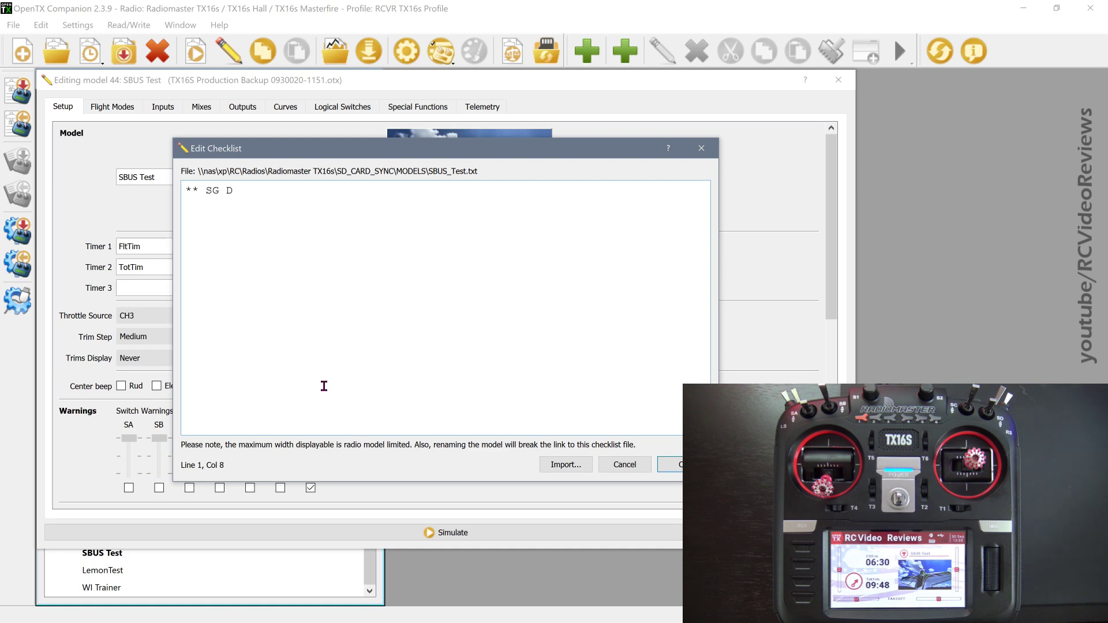
text(OWN = Elevator and Ailer)
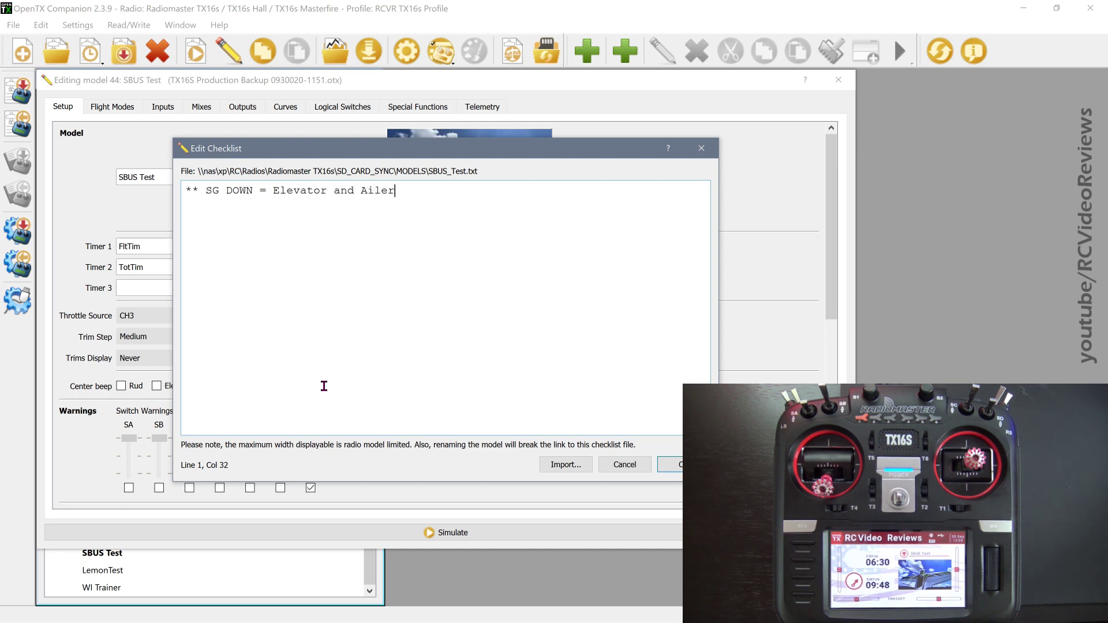
text(on Mixing)
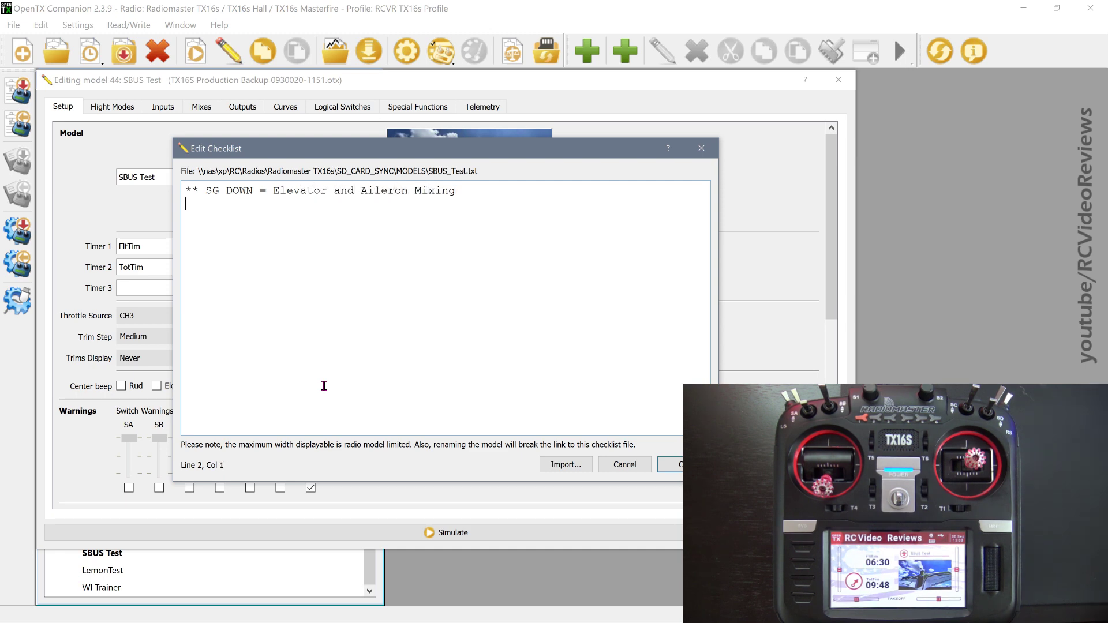
- Add the note lines "** RS Down = Spilerons Enabled" and "** LS = Knife Edge Mixing", and save the checklist
key(Return)
text(** RS Down )
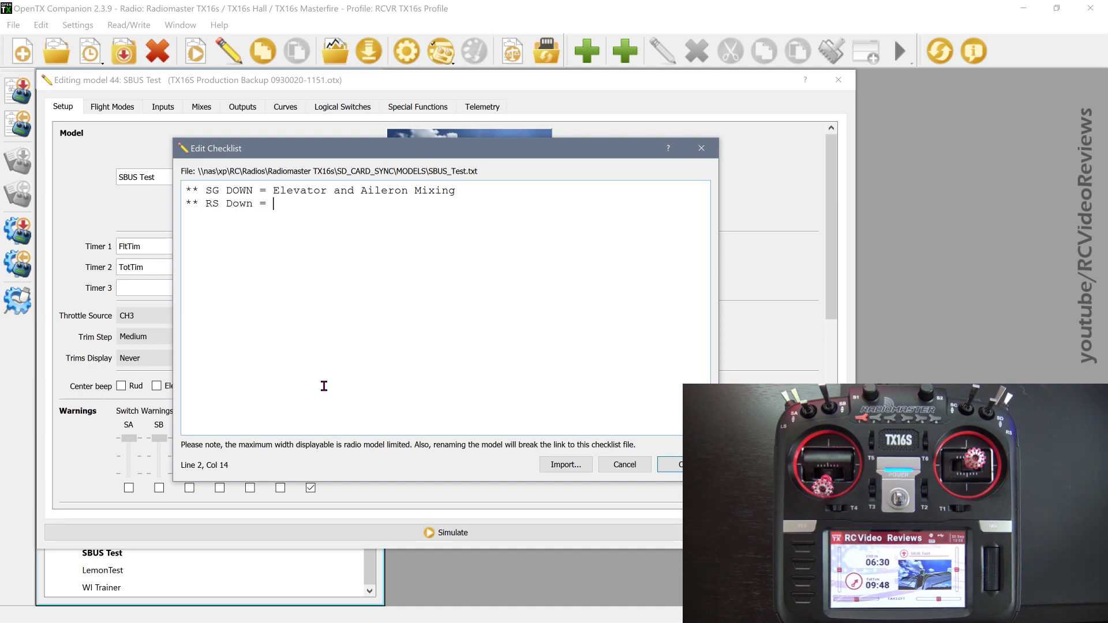
text(= Spilerons E)
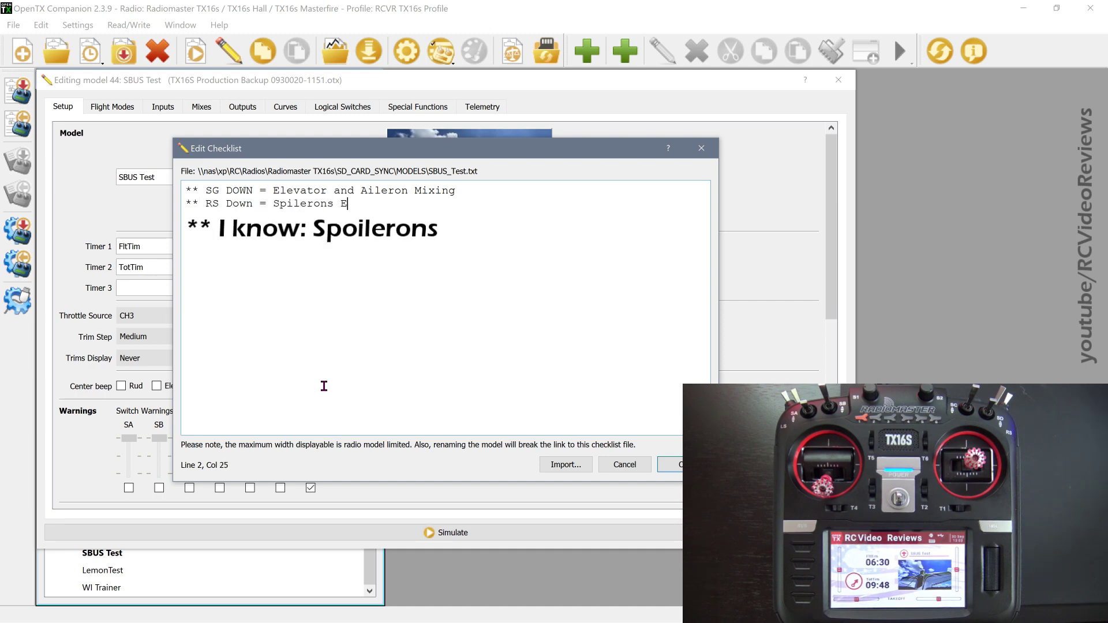
text(nabled)
key(Return)
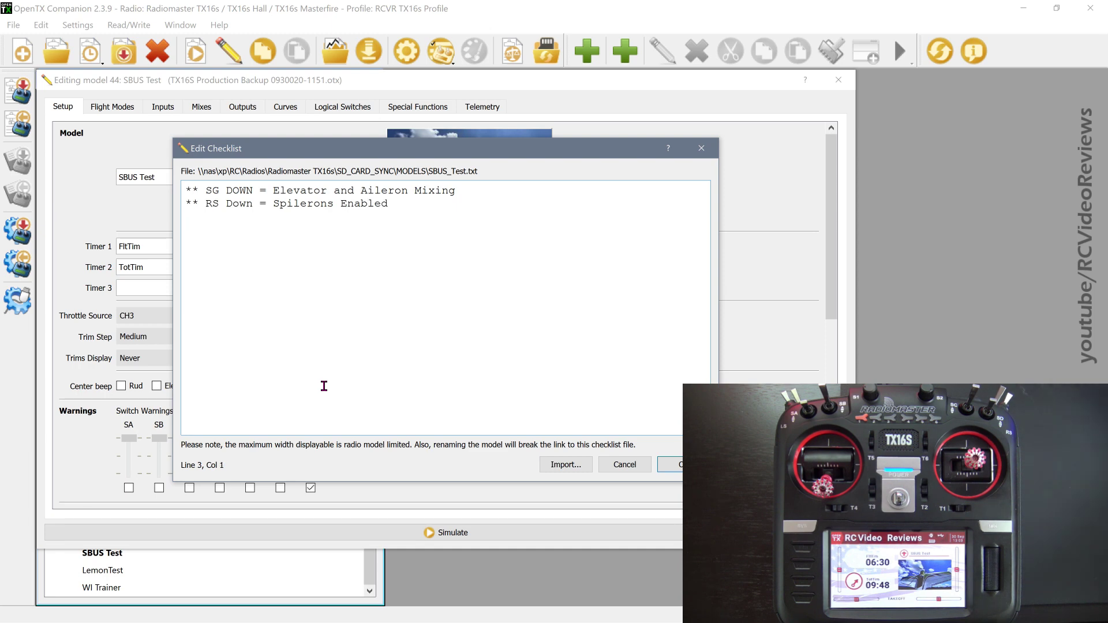
text(** LS = Knife Edge Mixing)
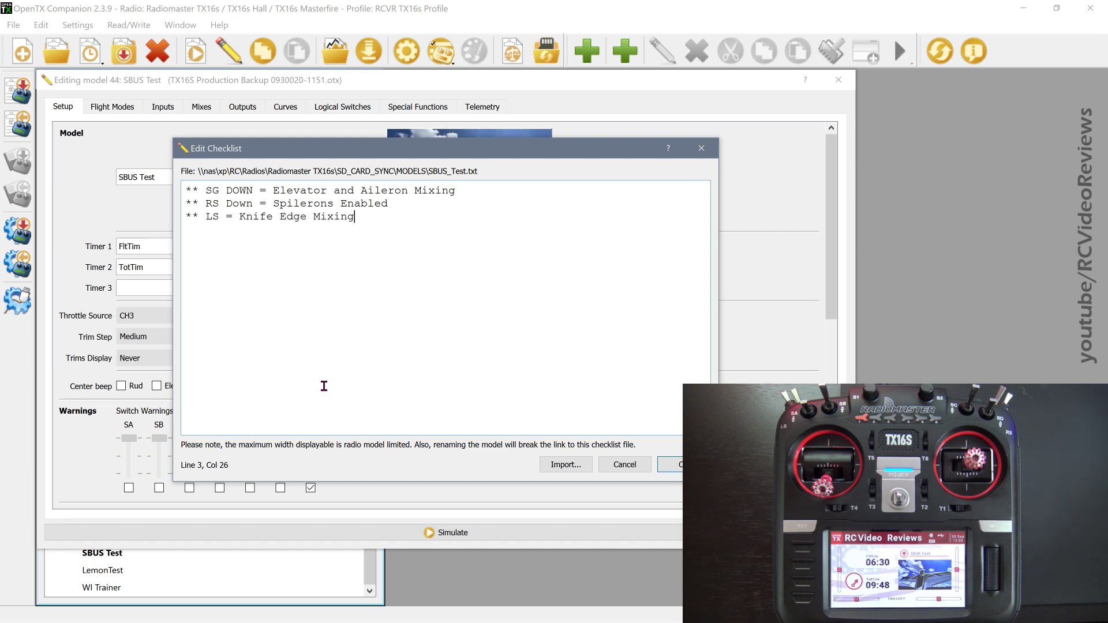
key(Return)
key(Return)
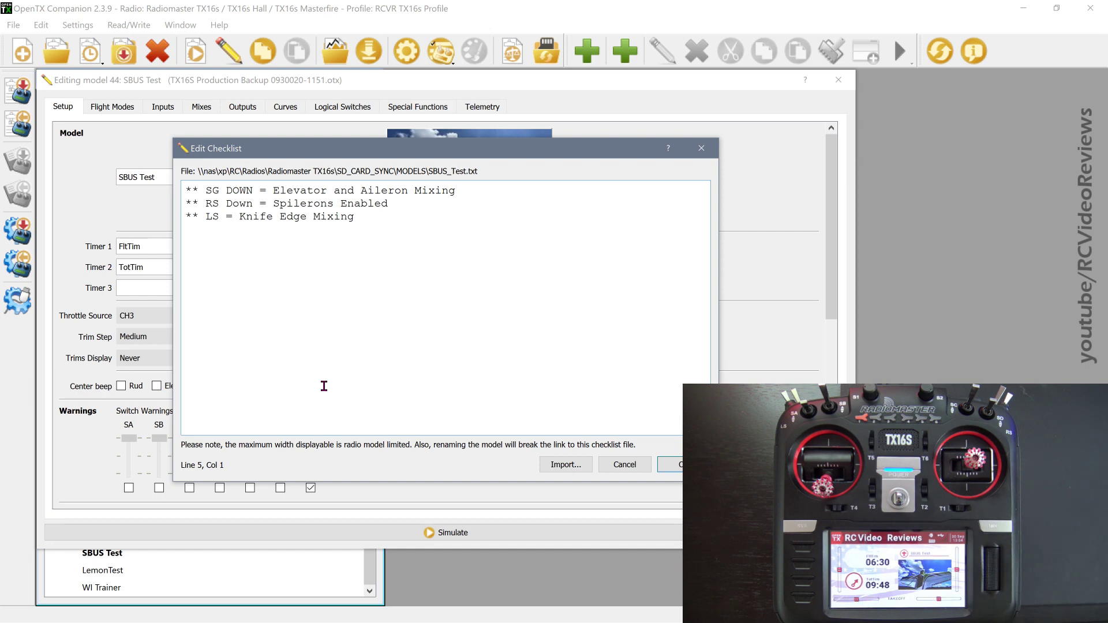
click(669, 465)
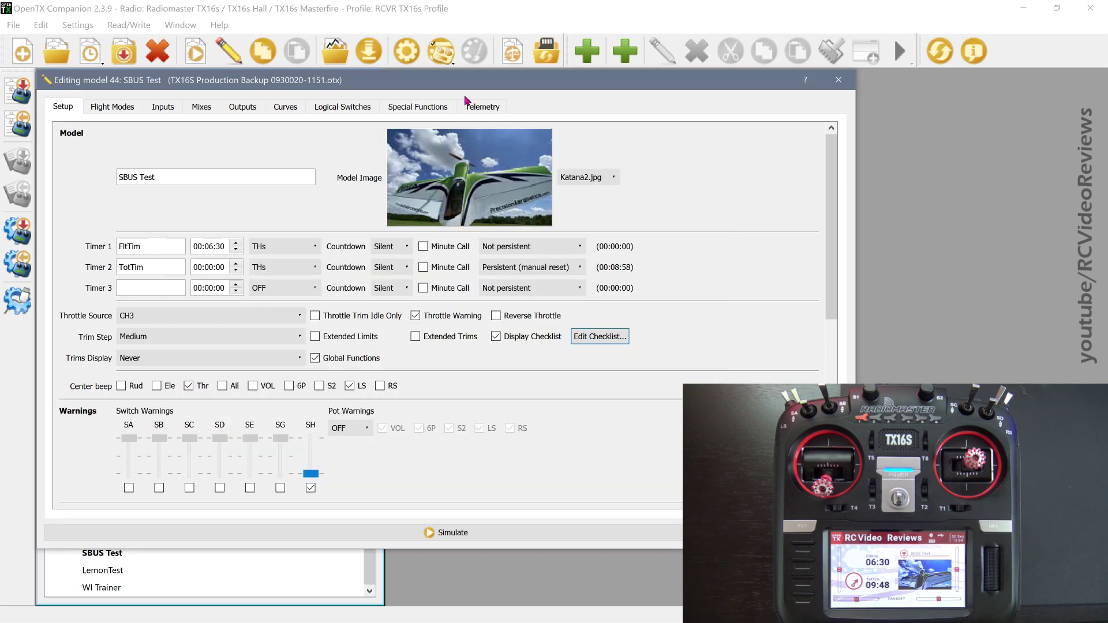
- Synchronize the SD_CARD_SYNC folder with the radio's SD card on D:\ using both directions, destination folder first
click(546, 50)
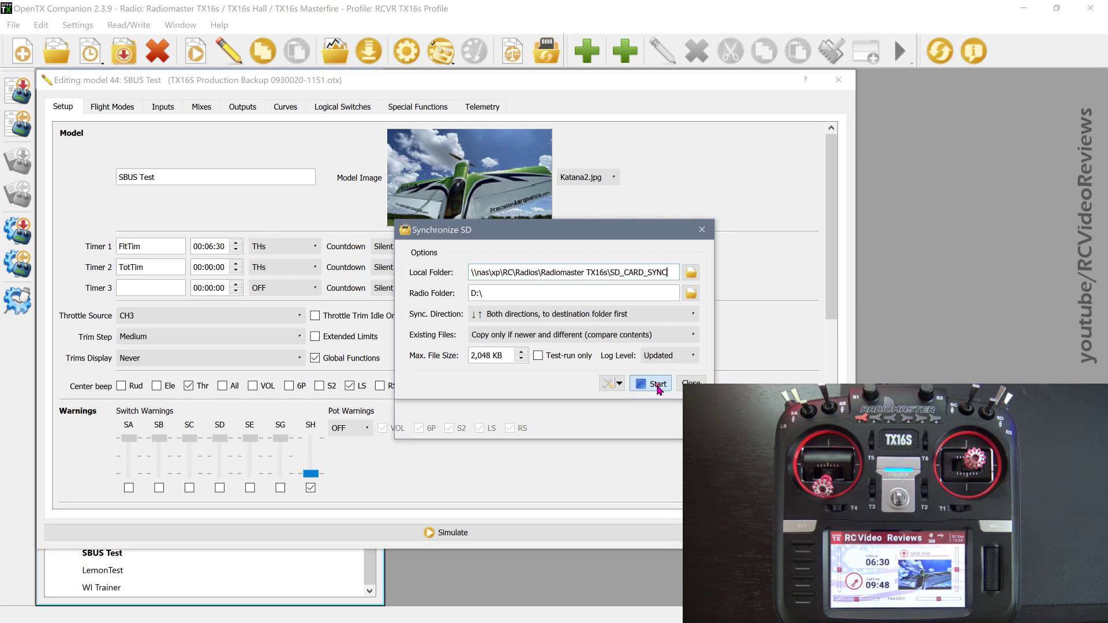
click(658, 385)
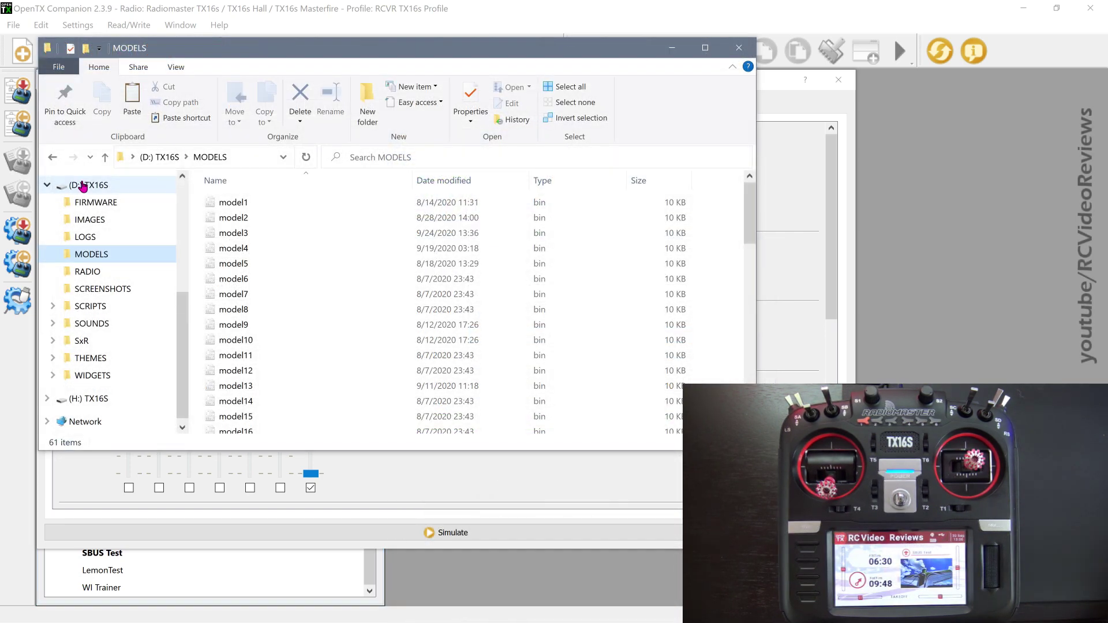
- In File Explorer, find the SBUS_Test text file in the MODELS folder of the D: TX16S drive and open it in Notepad
click(92, 259)
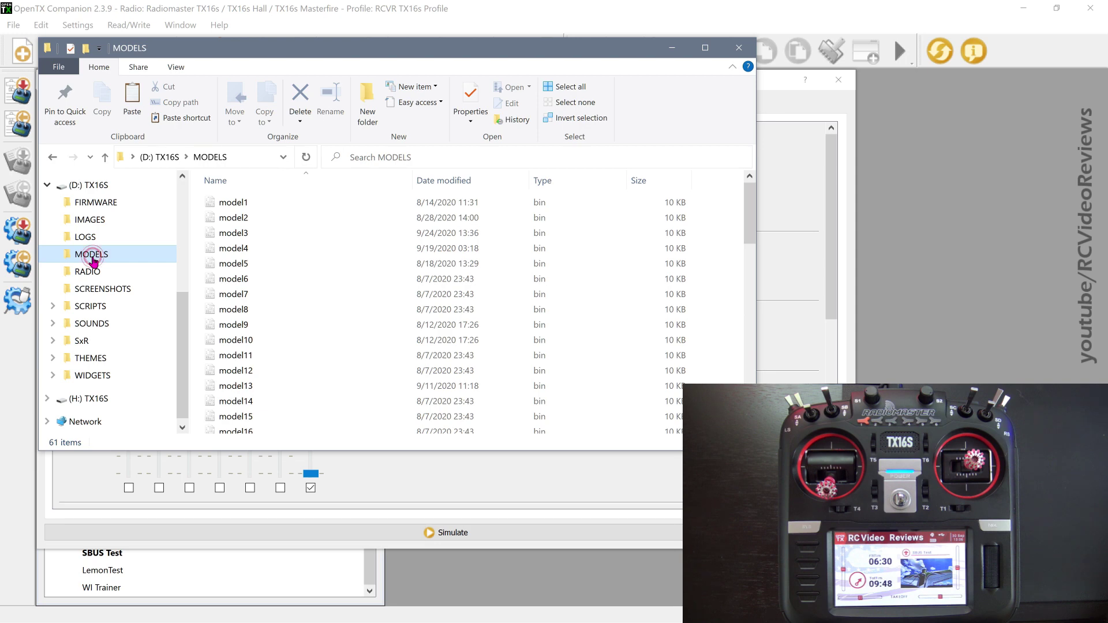
click(354, 312)
scroll(354, 314, down, 15)
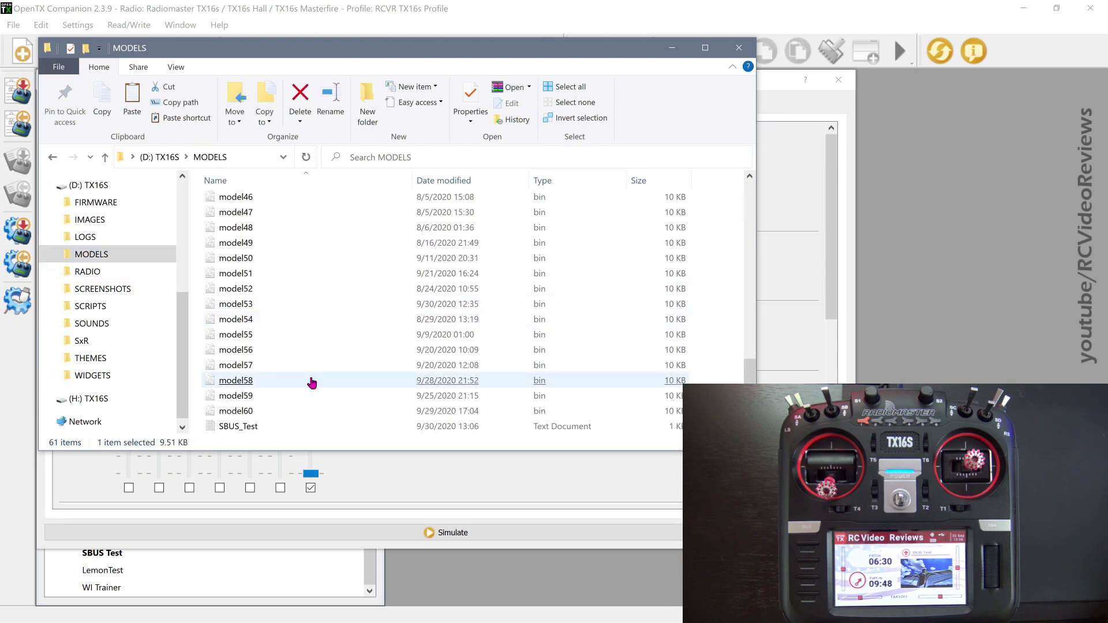
click(220, 430)
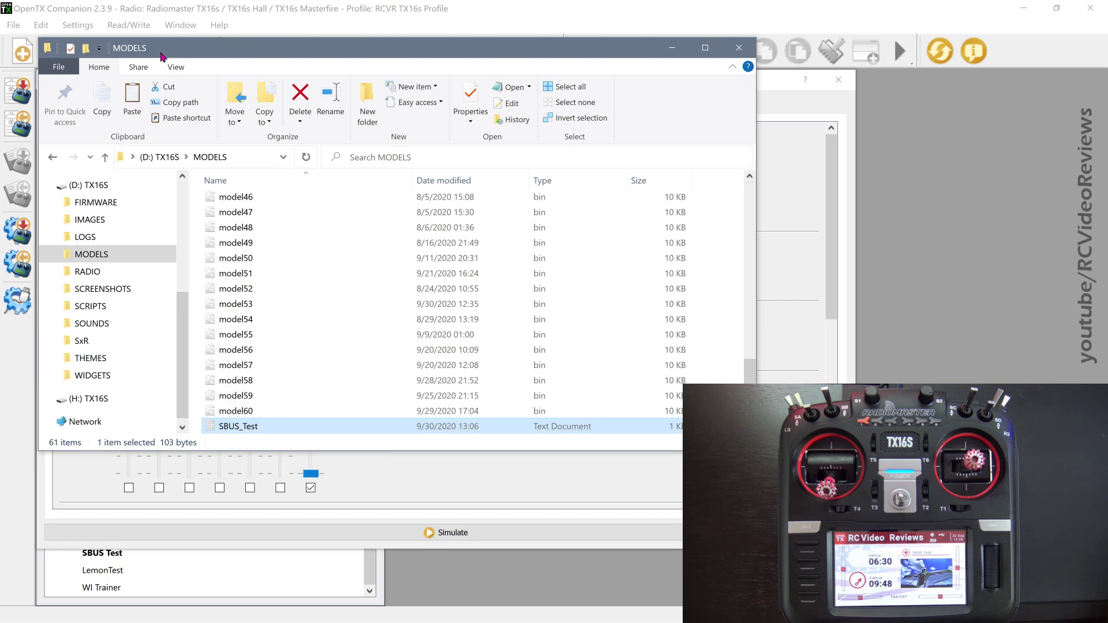
drag(160, 52, 462, 85)
click(139, 178)
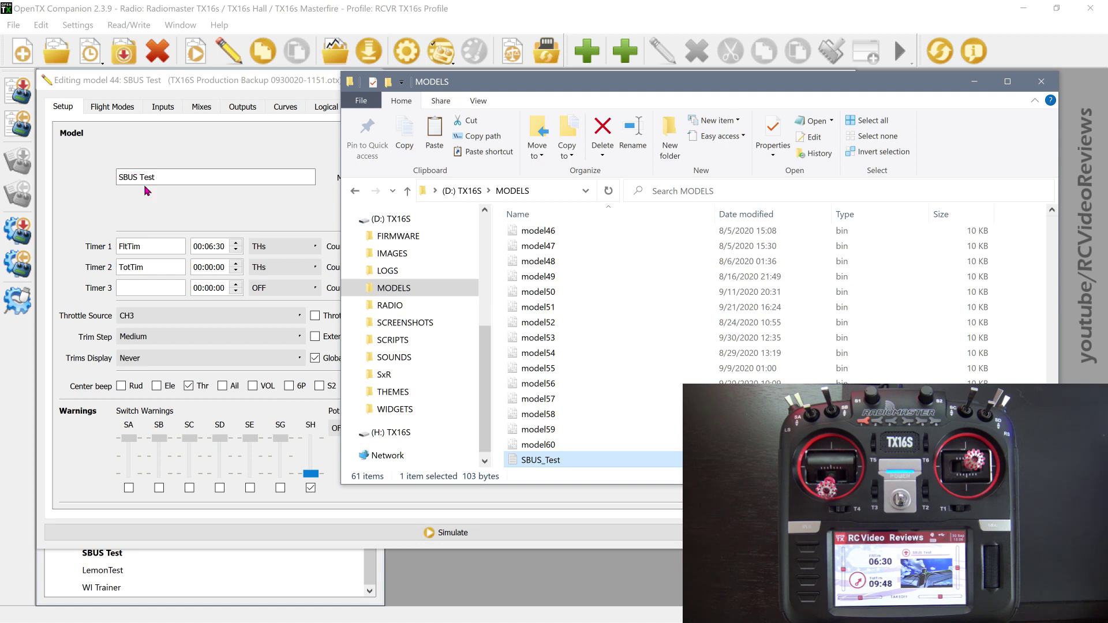
double_click(542, 468)
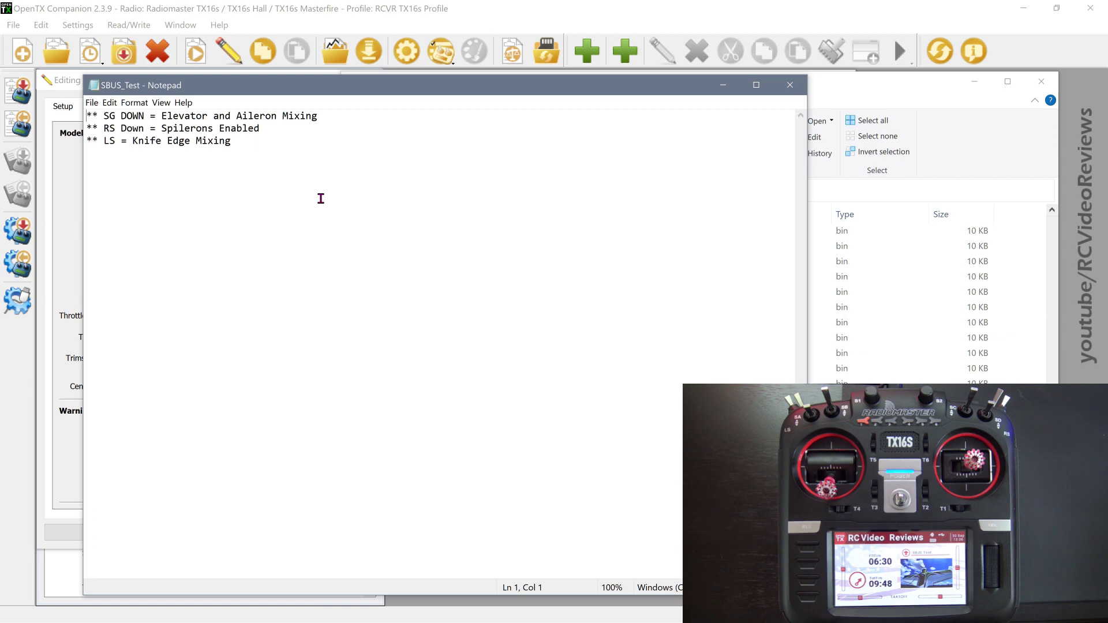
- Delete the "** LS = Knife Edge Mixing" line from the SBUS_Test file and close it with the change saved
click(270, 142)
drag(231, 141, 81, 145)
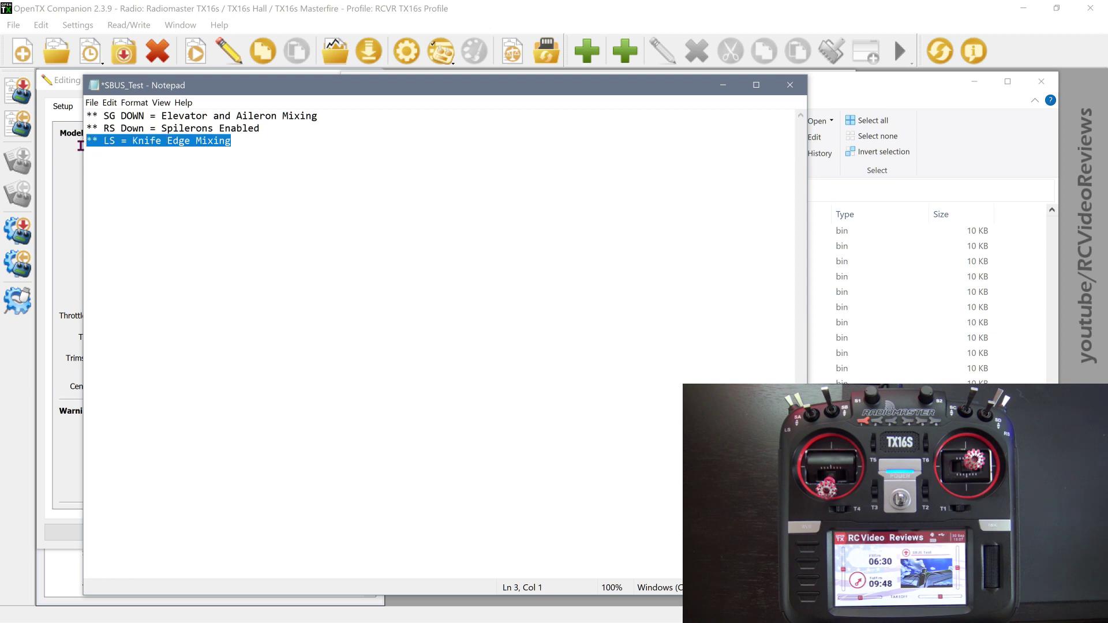
key(Delete)
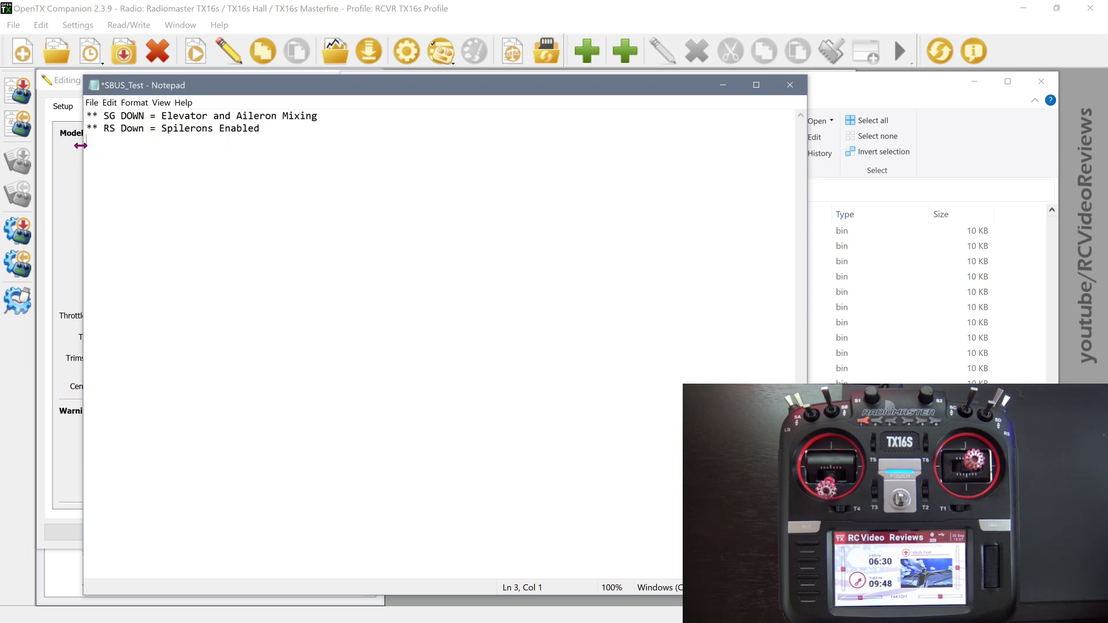
click(91, 102)
click(101, 212)
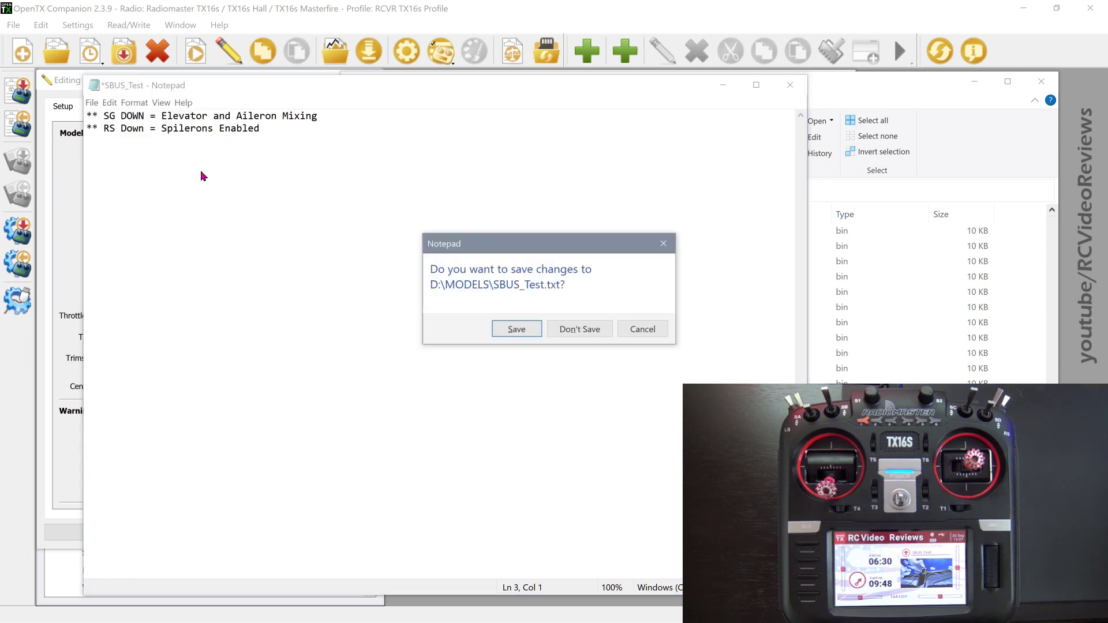
click(515, 329)
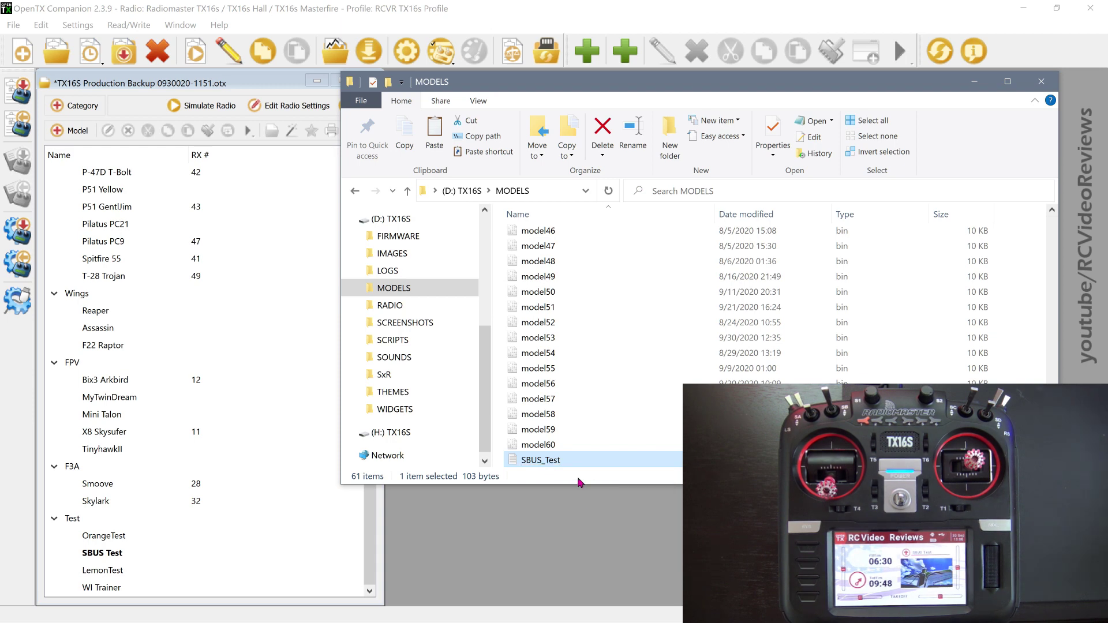
- Duplicate SBUS_Test in the MODELS folder and add the line LEMON TEST below the notes in the copy, saving it
key(ctrl+v)
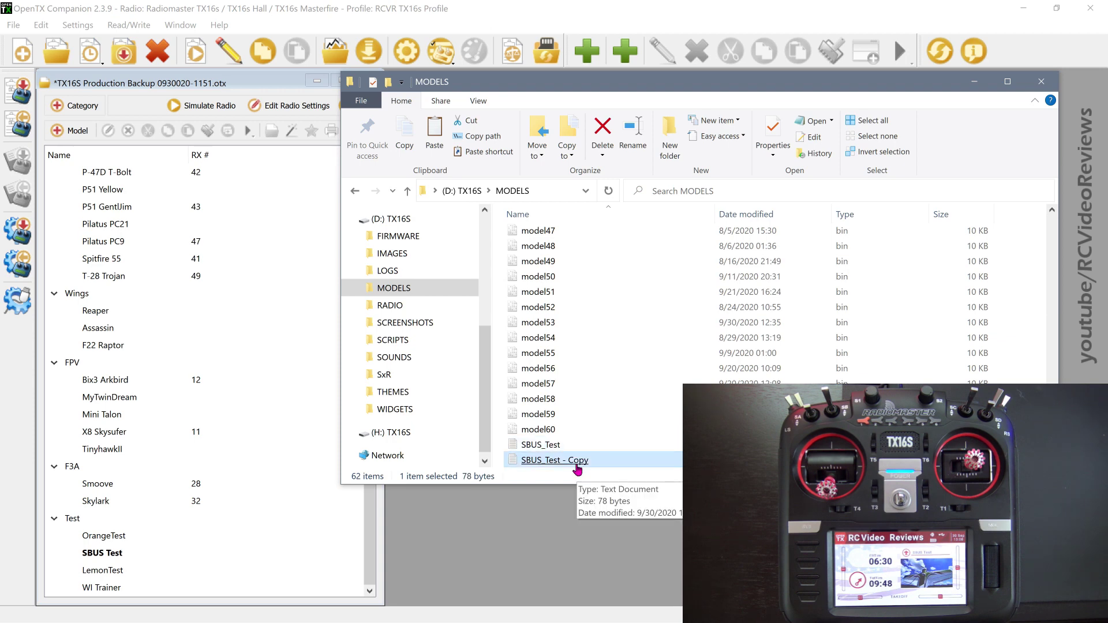
double_click(577, 461)
click(188, 153)
key(Return)
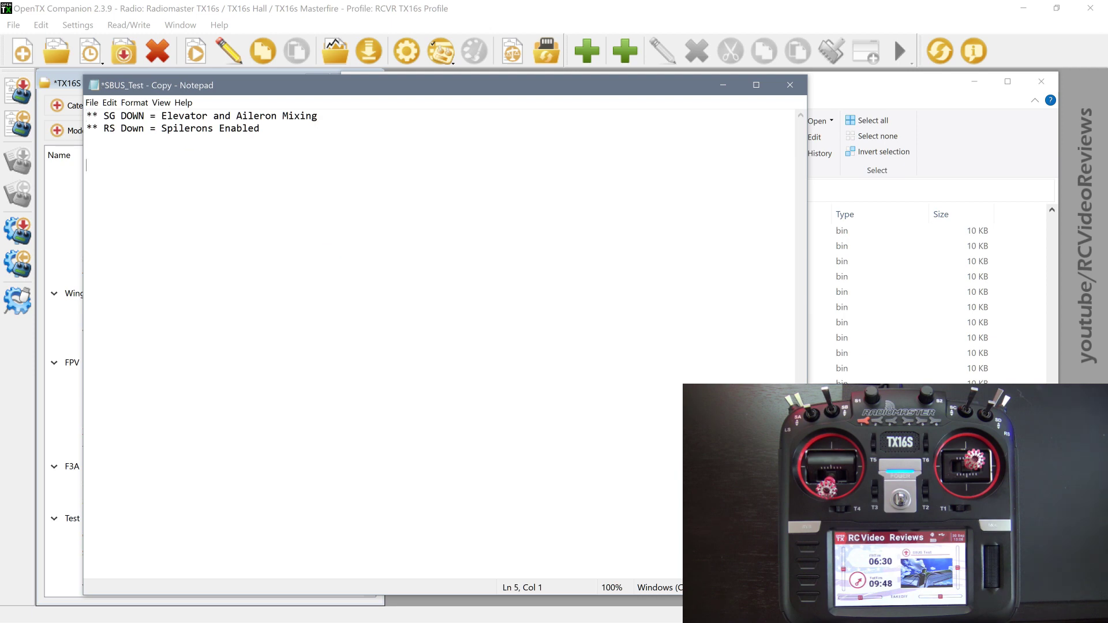
text(LEMON TEST)
click(92, 102)
click(115, 154)
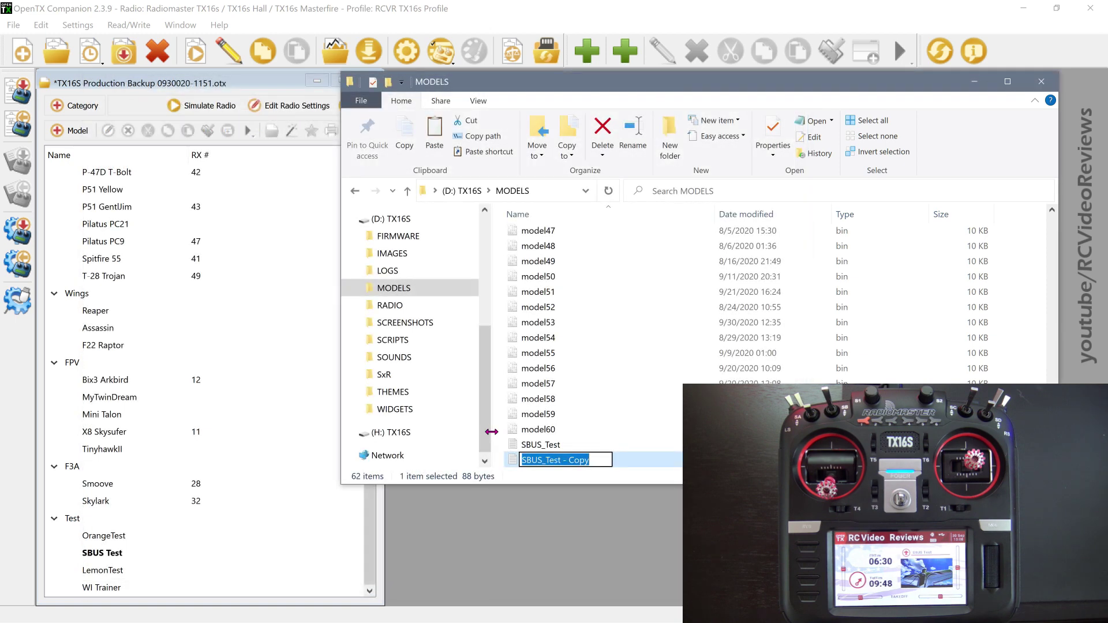
- Rename the copied checklist file to LemonTest and close the MODELS folder window
text(LemonTest)
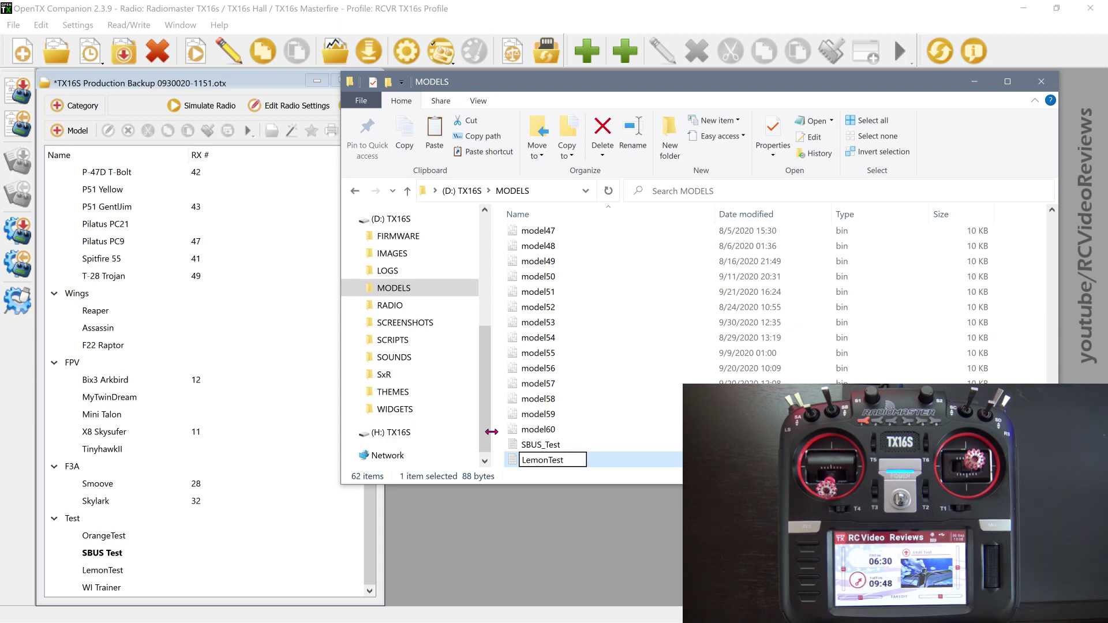
key(Return)
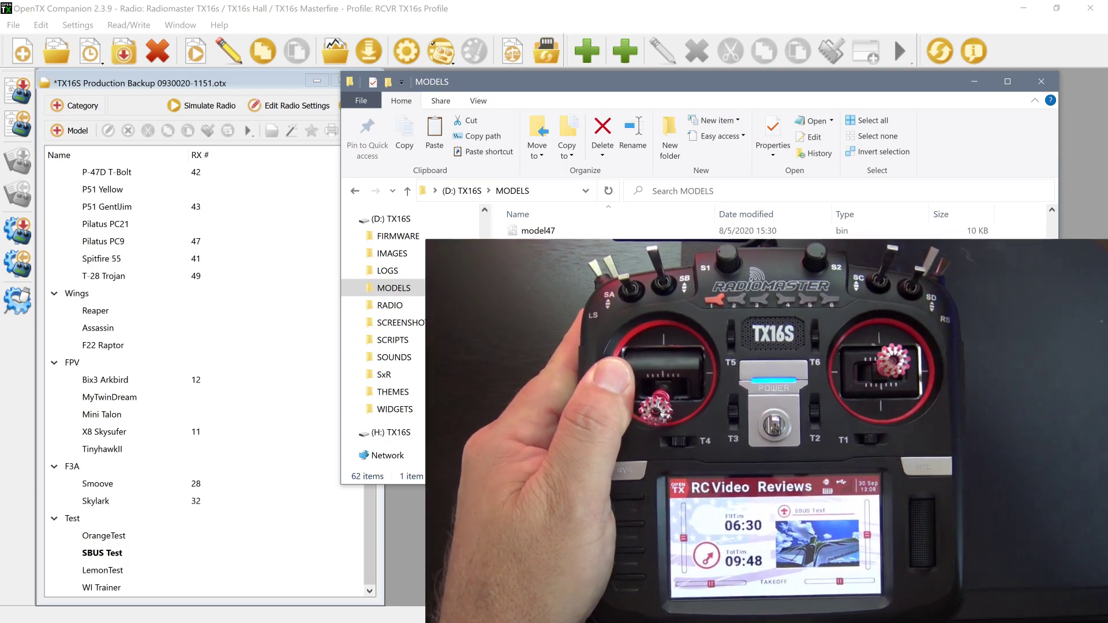
key(alt+F4)
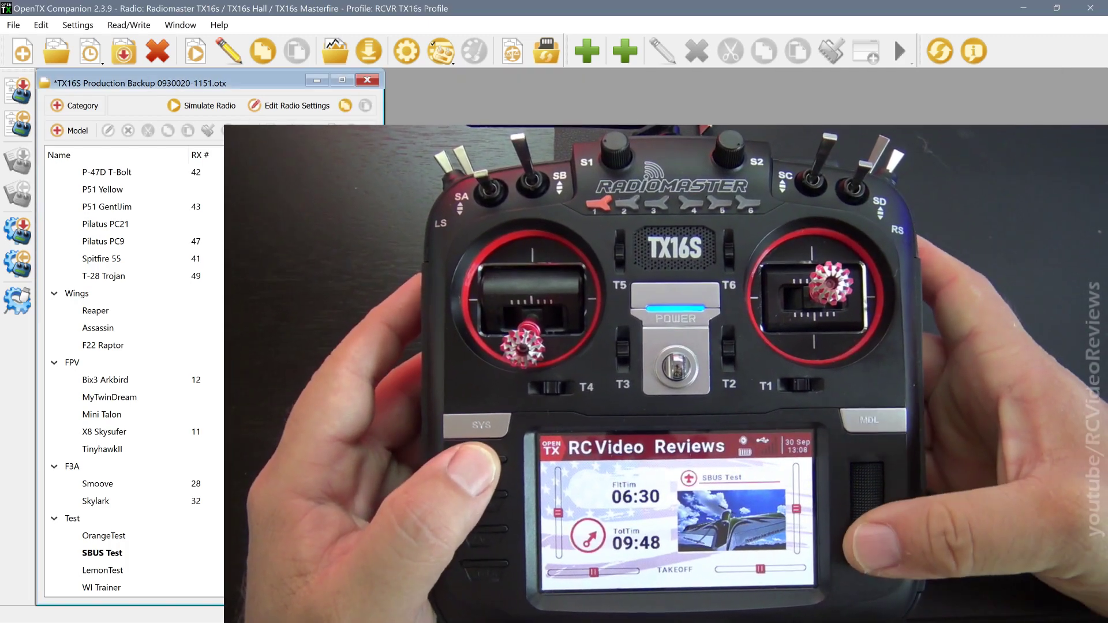